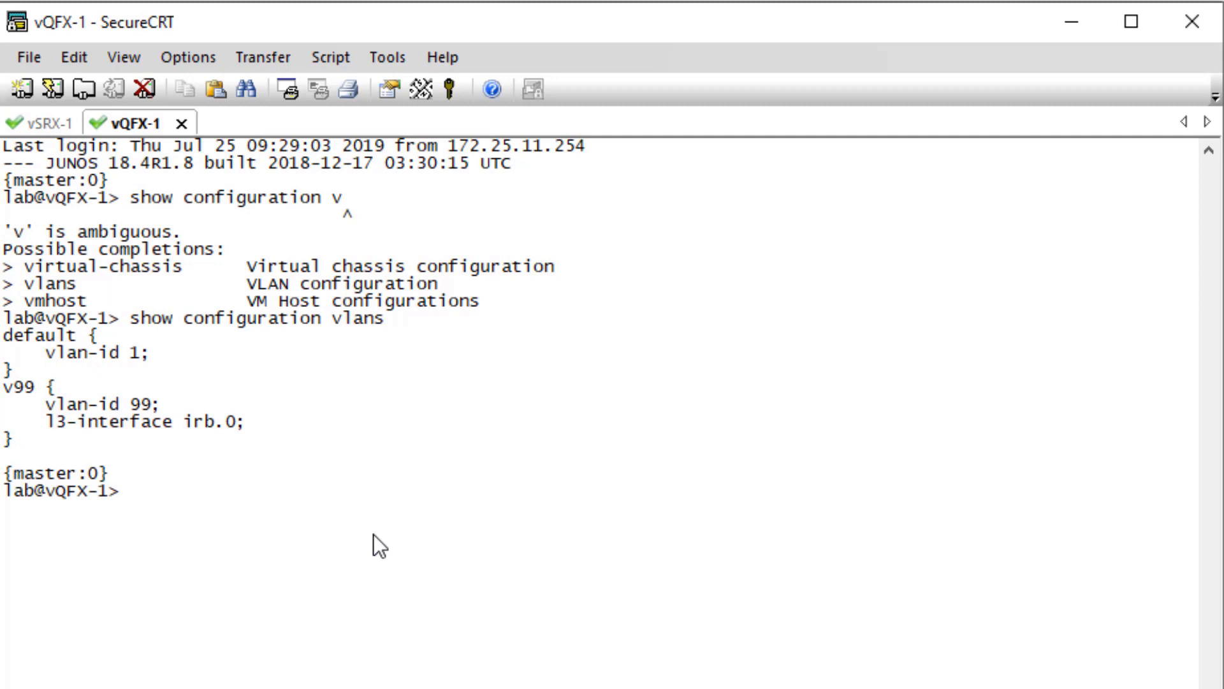
Step: Run 'show configuration firewall' on vQFX-1 and see it return nothing
text(show configuration firewall)
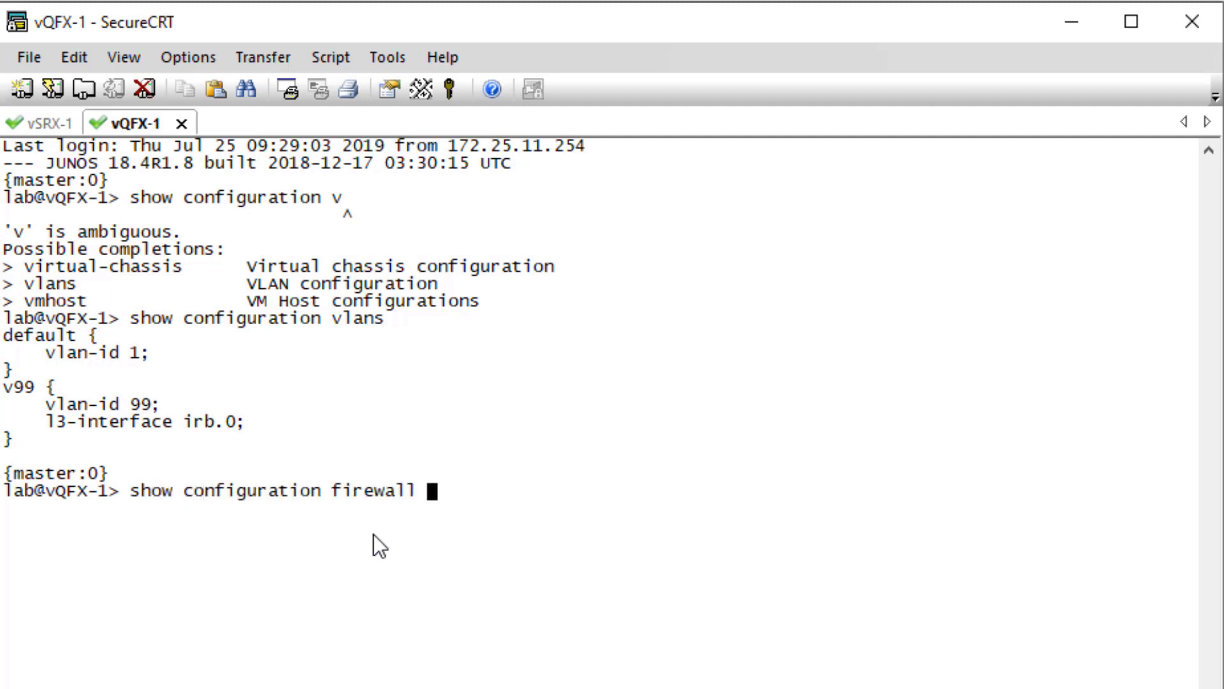
key(Return)
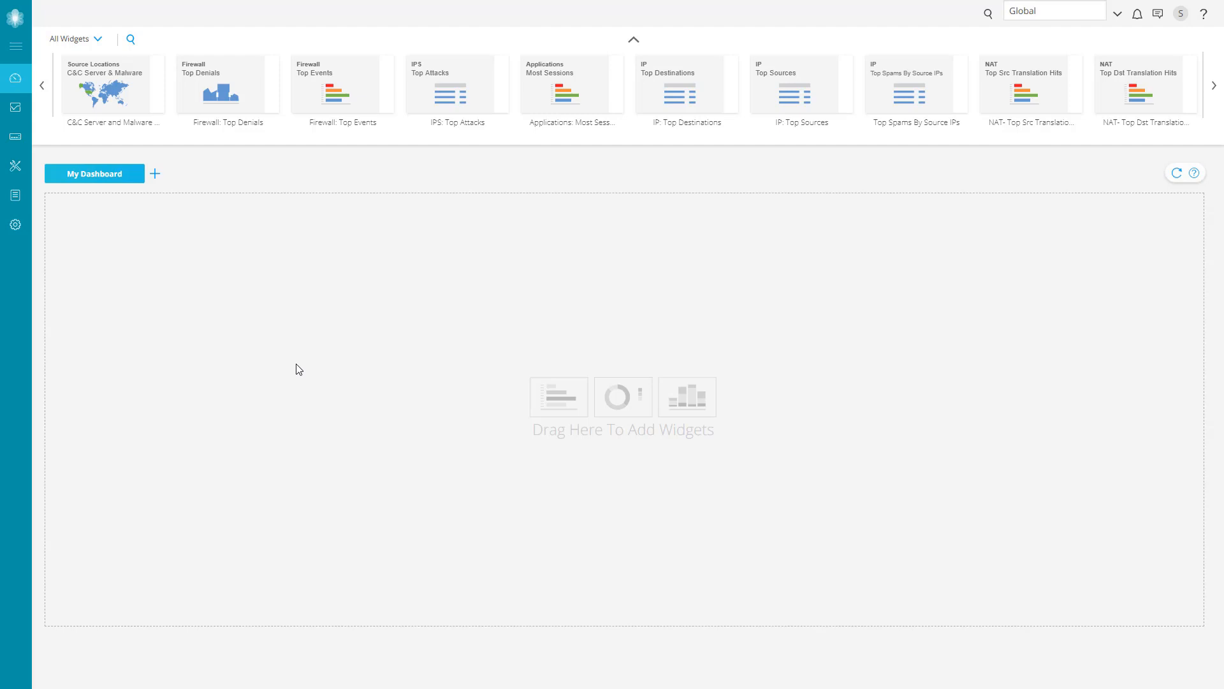
Step: Check the Policy Enforcer settings (active, version 19.1R1-887), then view the empty Secure Fabric page
mouse_move(16, 224)
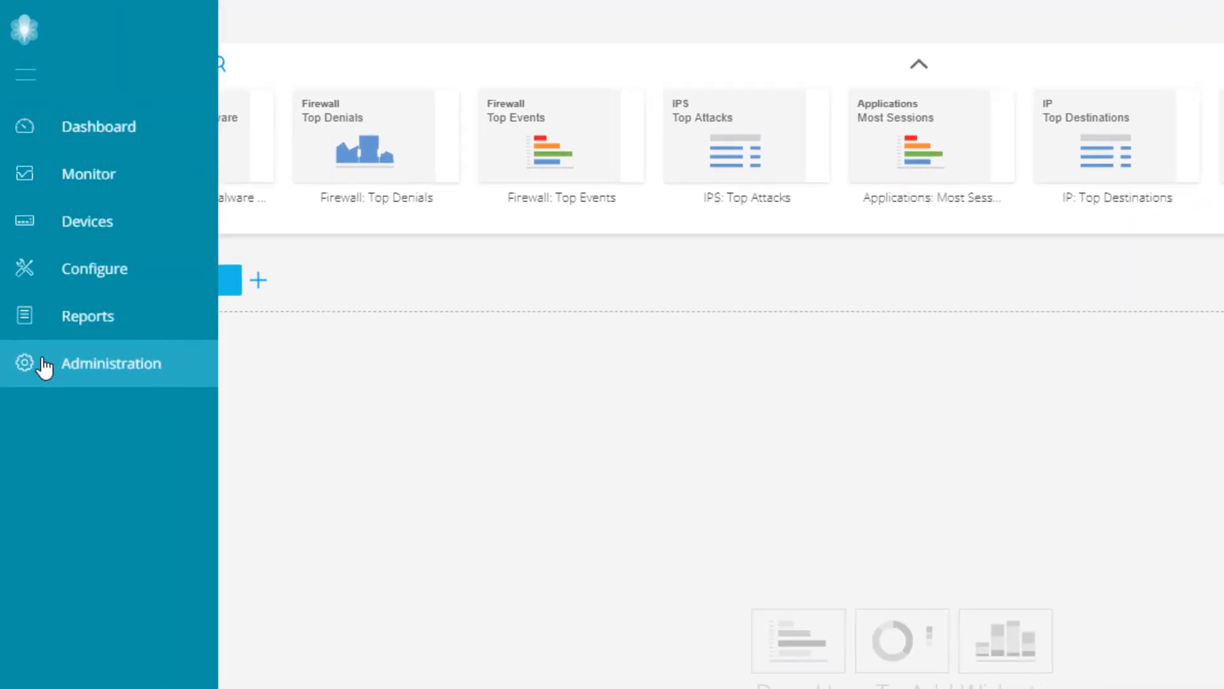
click(45, 365)
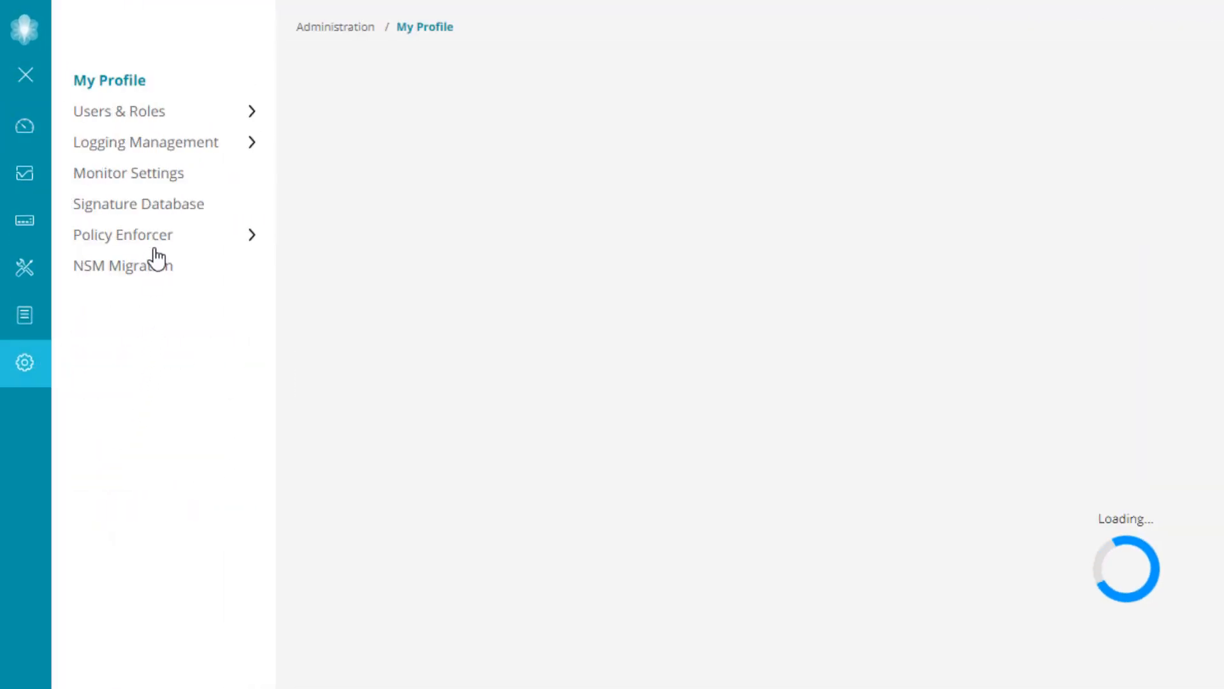
click(156, 244)
click(125, 264)
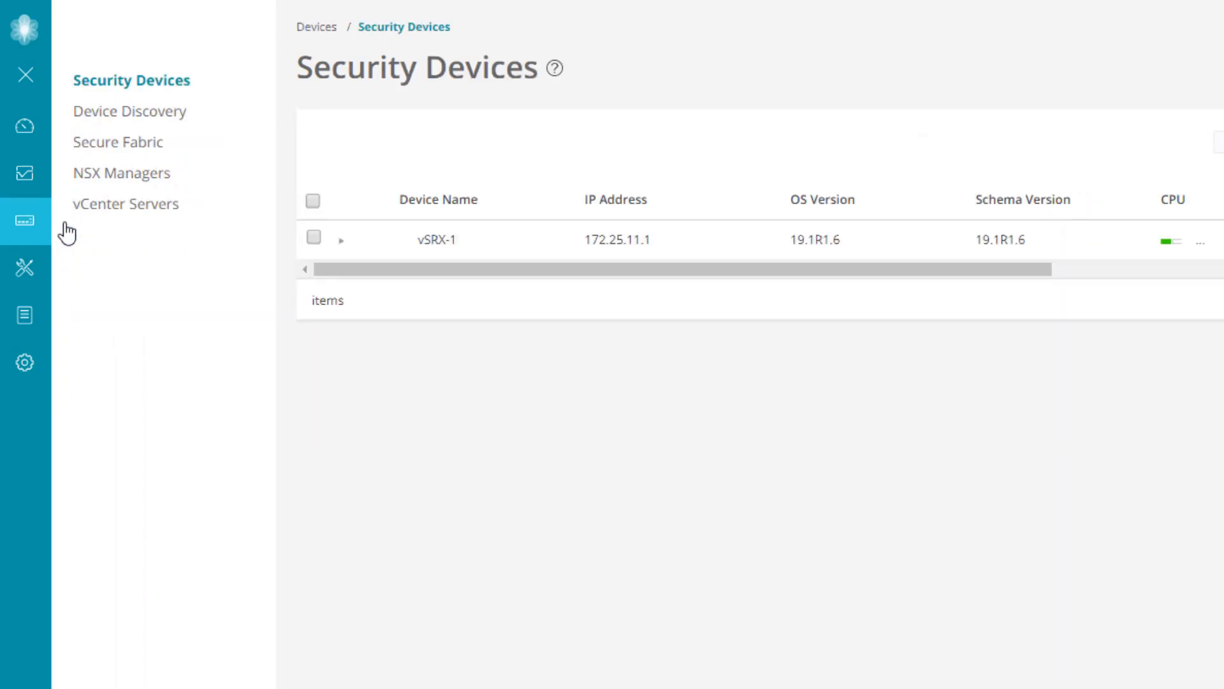
click(143, 144)
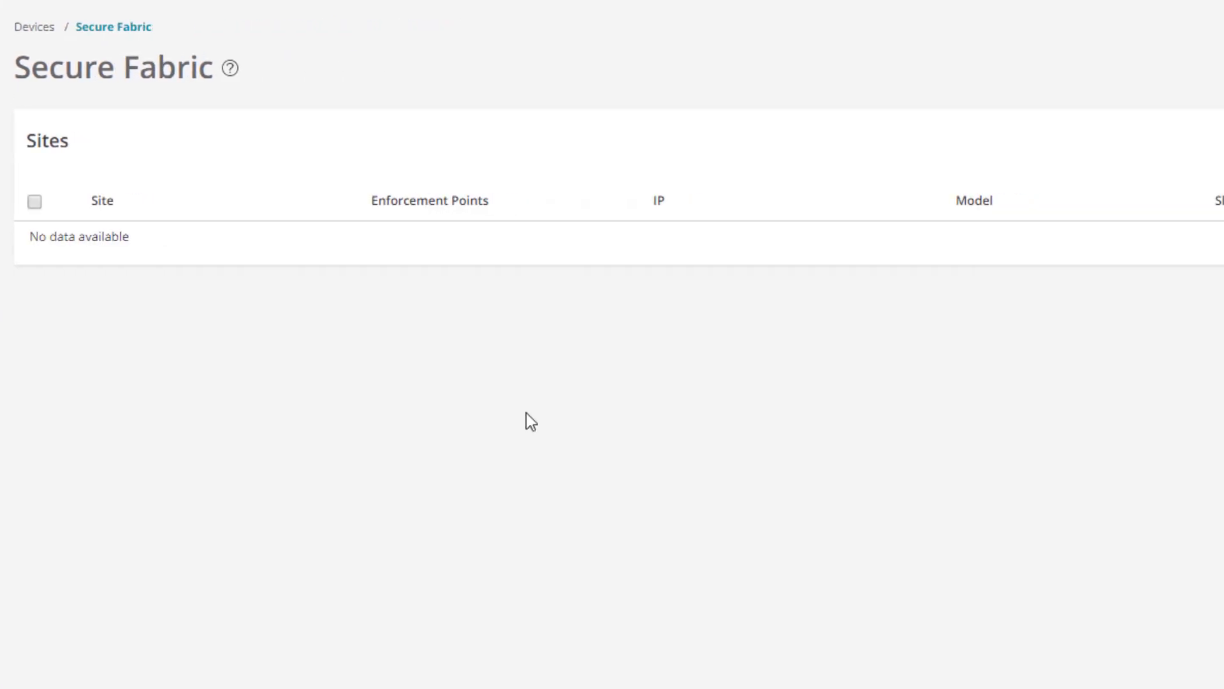
Step: Create a new secure fabric site named LB-SF
click(1139, 142)
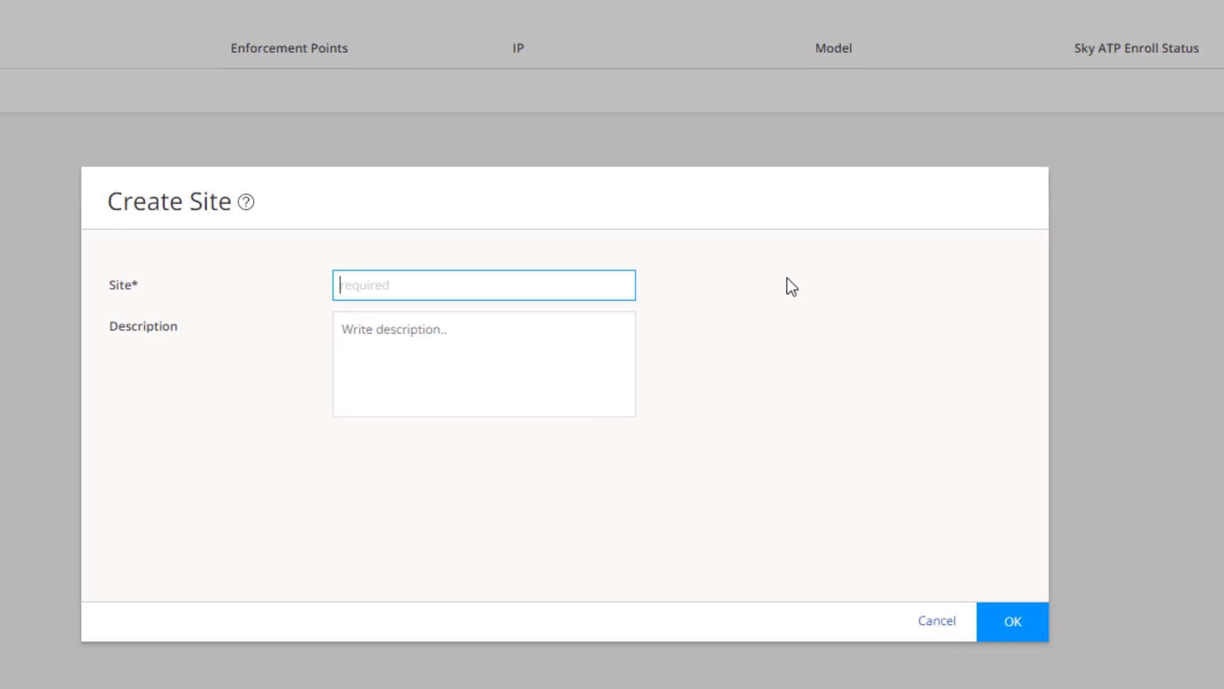
text(LB-SF)
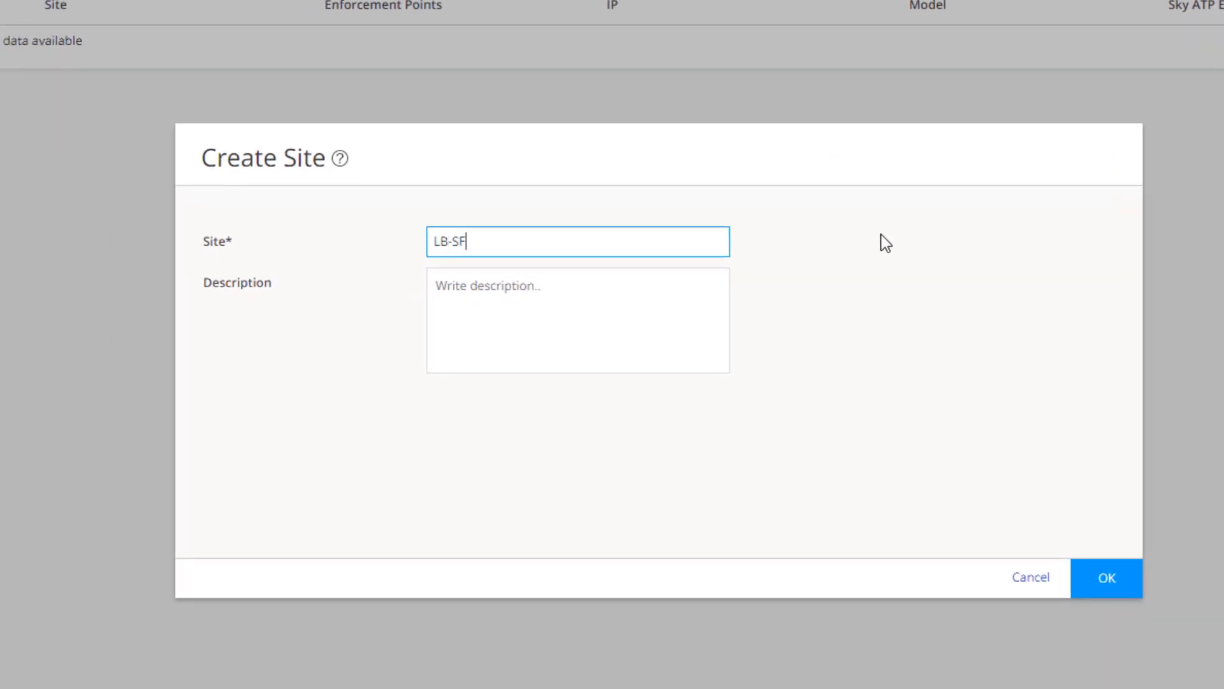
click(1102, 580)
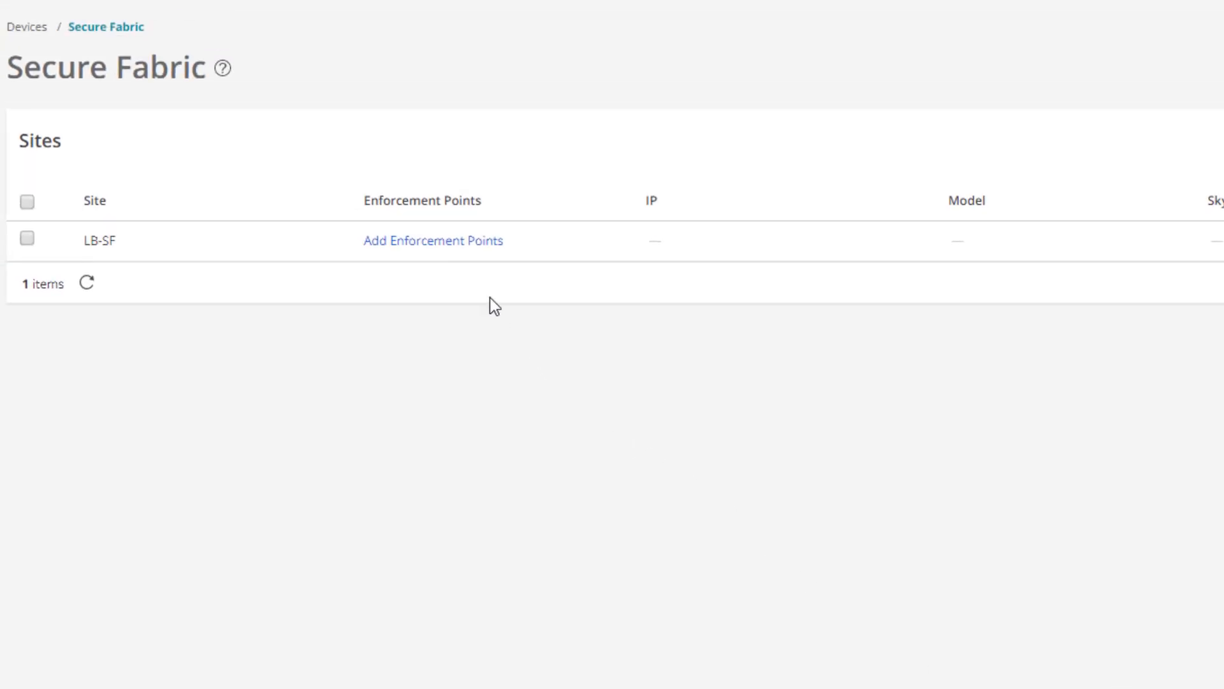
Step: Add vSRX-1 and vQFX-1 as LB-SF's enforcement points
click(472, 248)
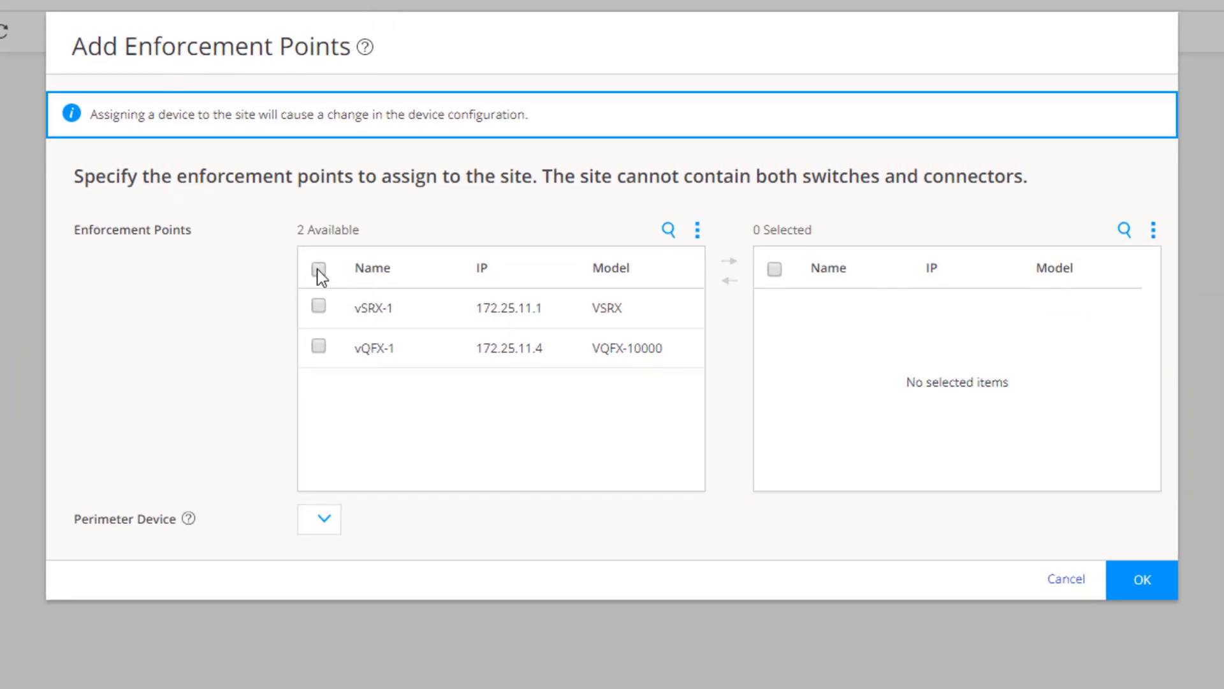
click(319, 269)
click(730, 261)
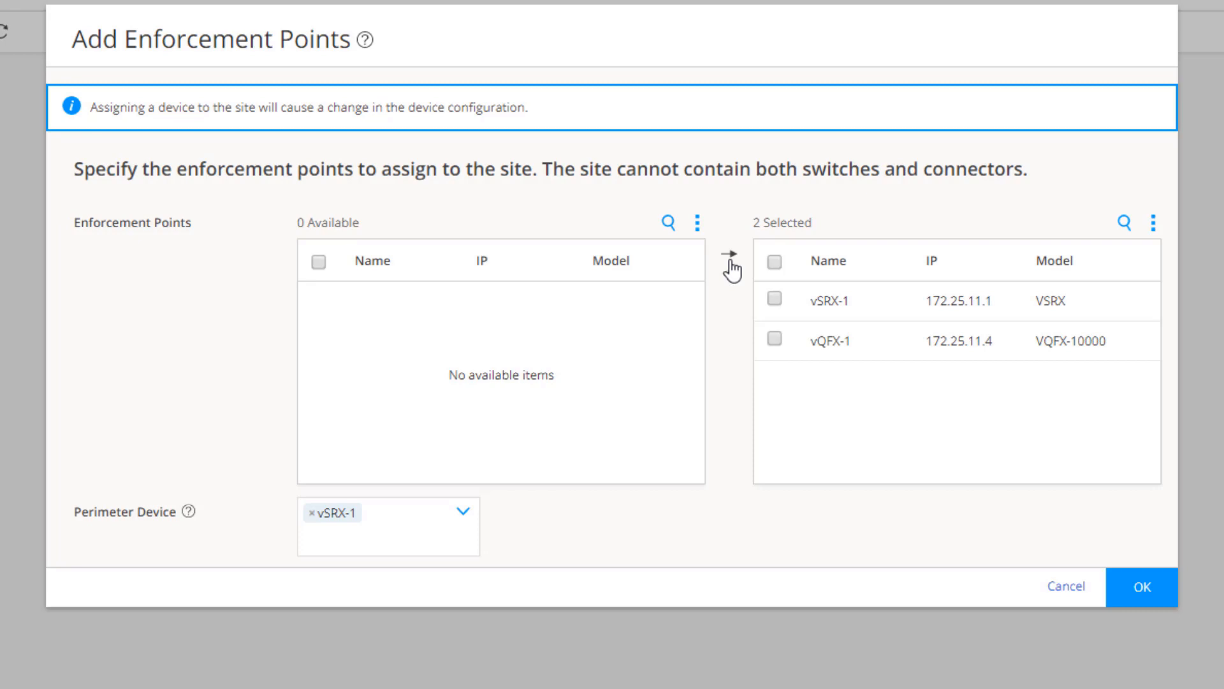
click(1142, 587)
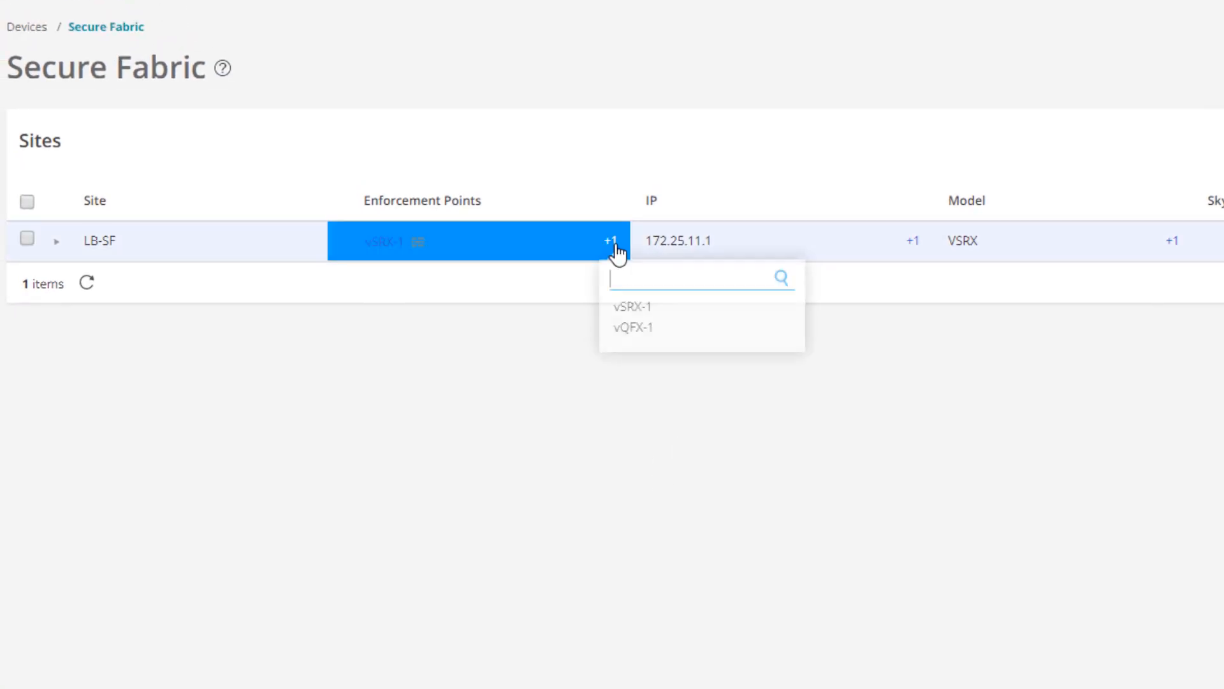
click(615, 244)
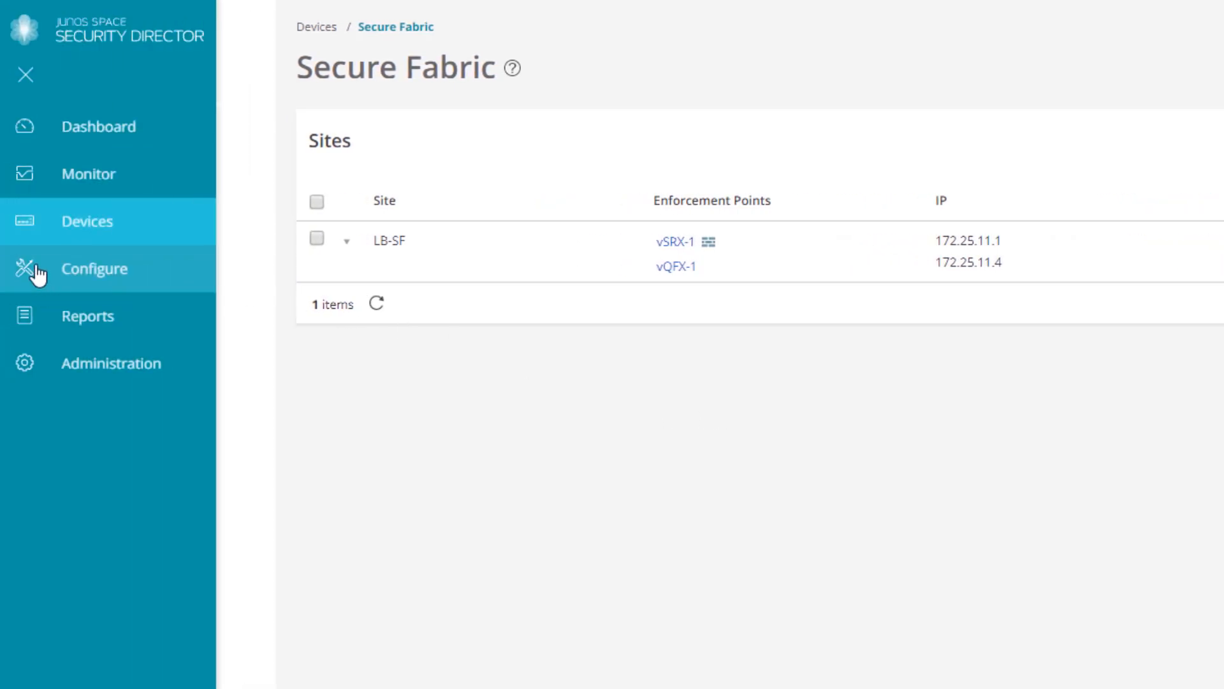
Step: Under Shared Objects, add policy enforcement group LB-PEG with vQFX-1 subnet 172.29.1.254/24
click(36, 273)
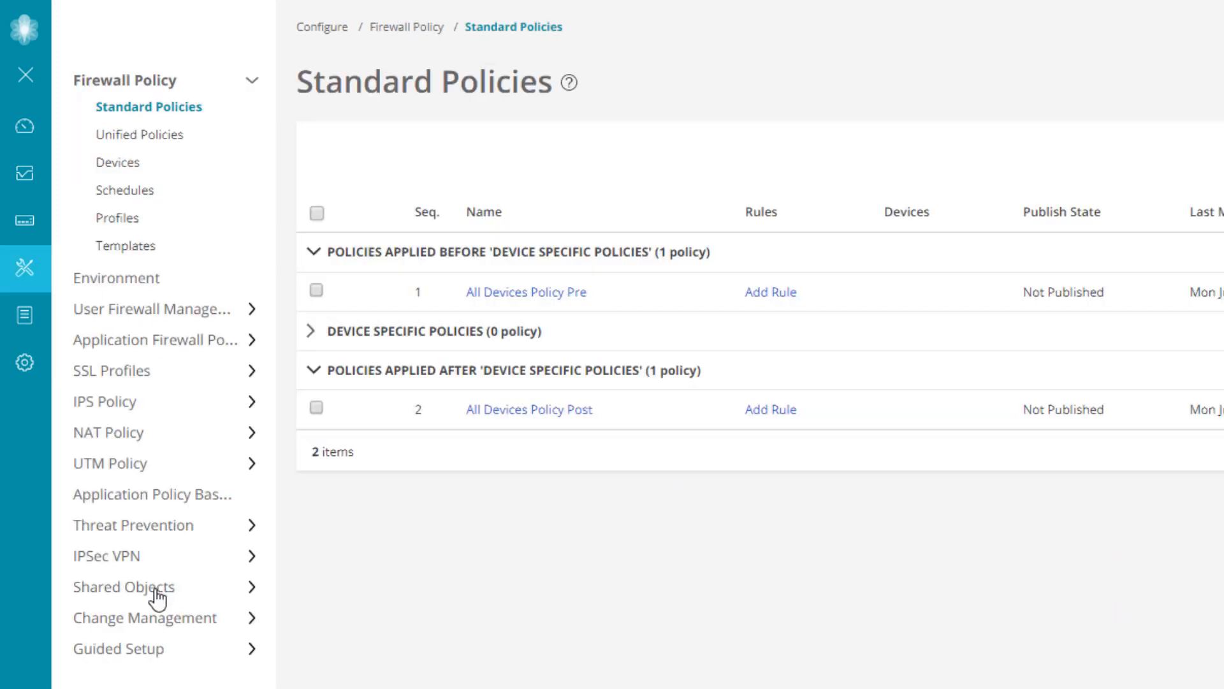
click(157, 596)
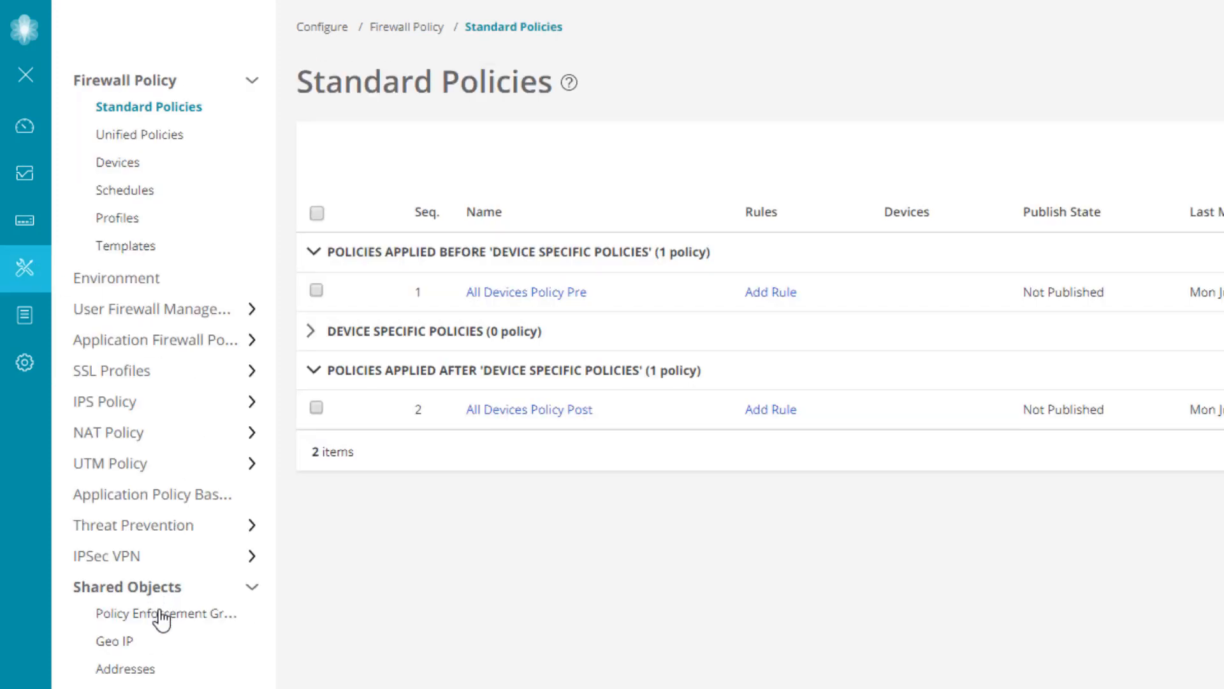
click(163, 616)
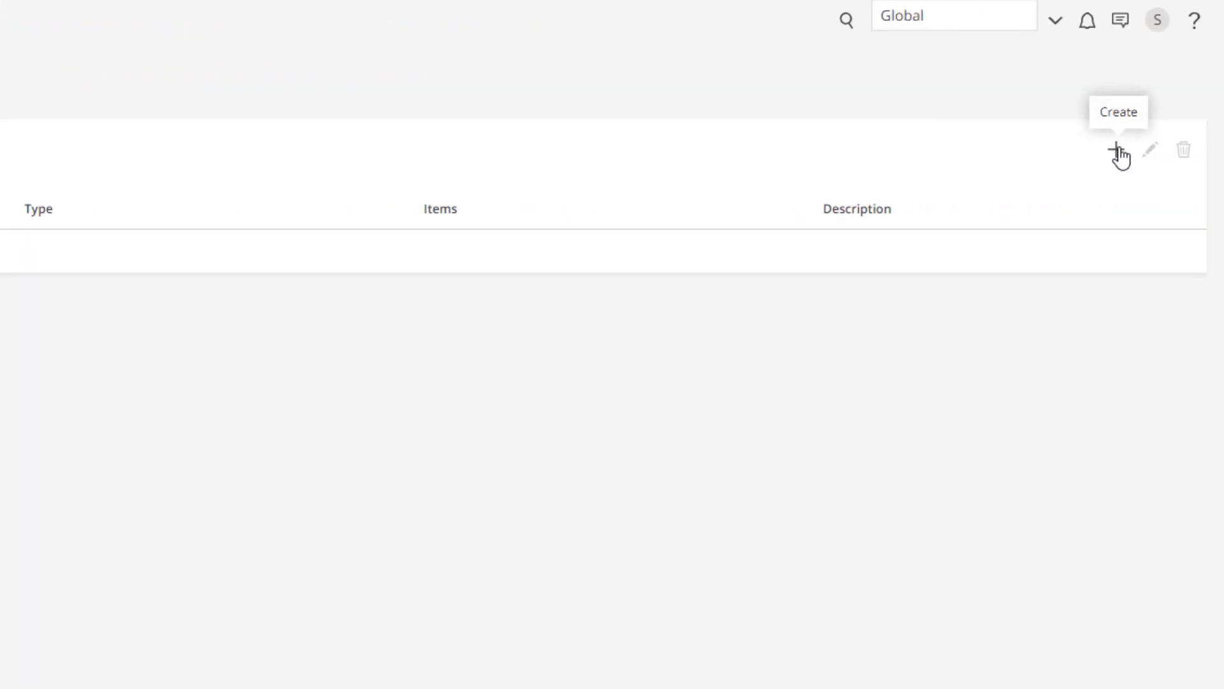
click(1118, 151)
text(LB-PEG)
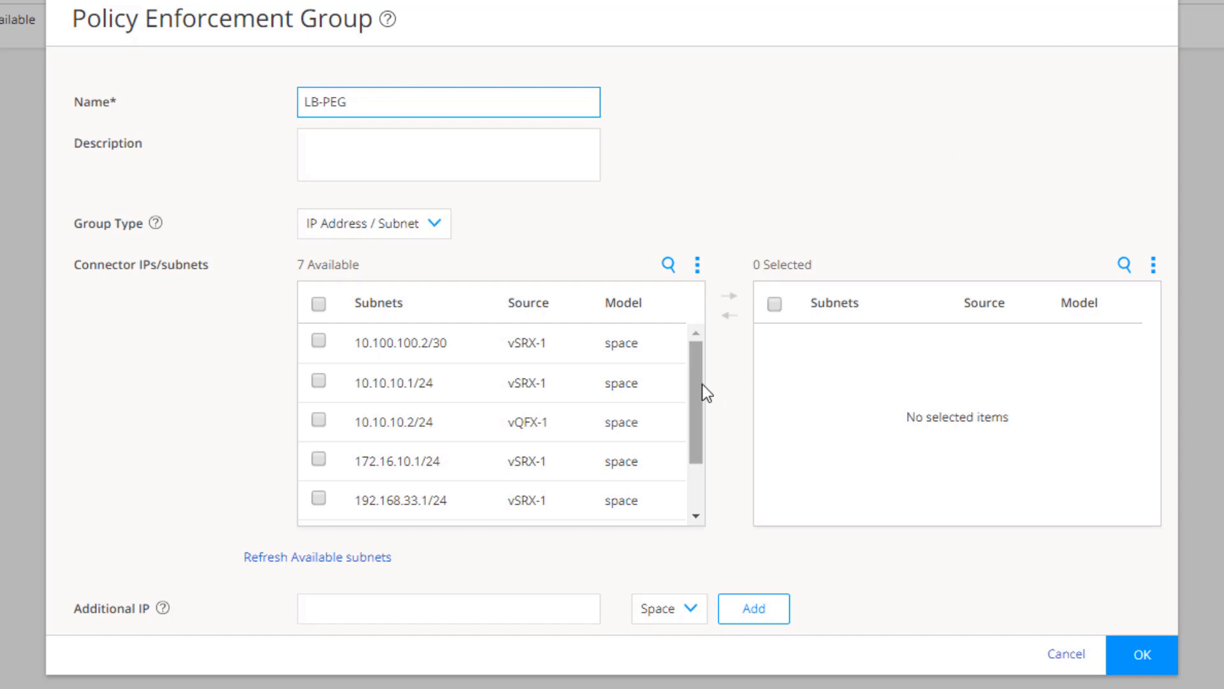
drag(700, 394, 681, 464)
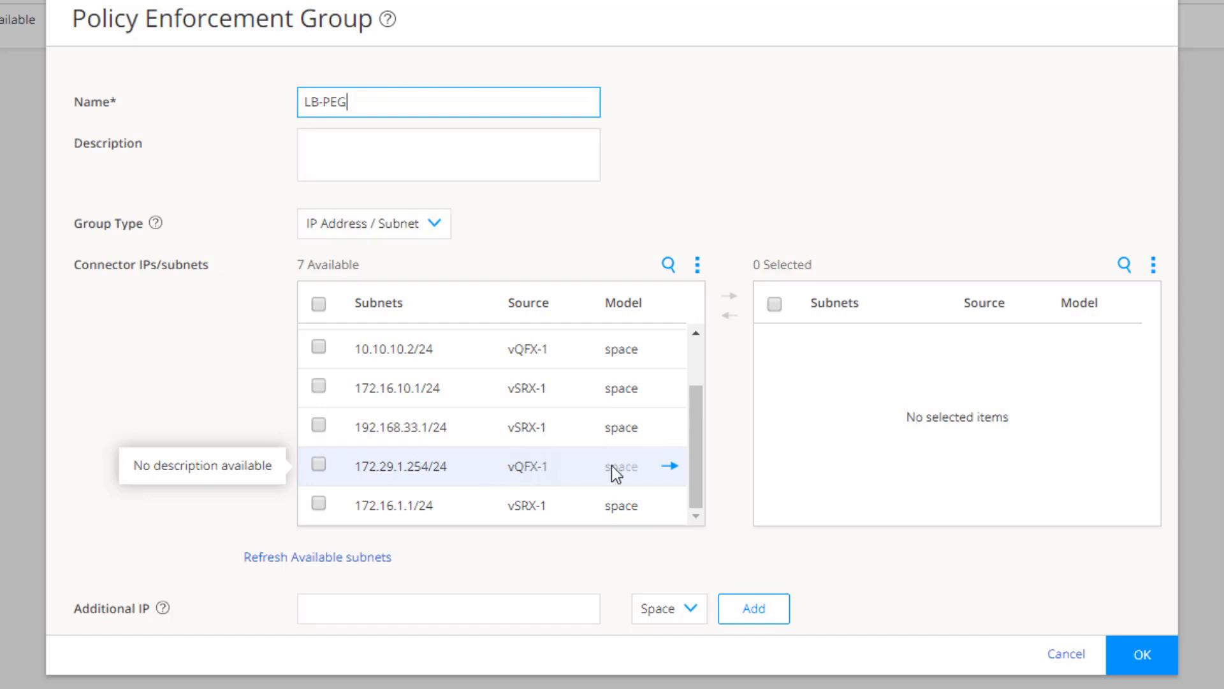
click(670, 467)
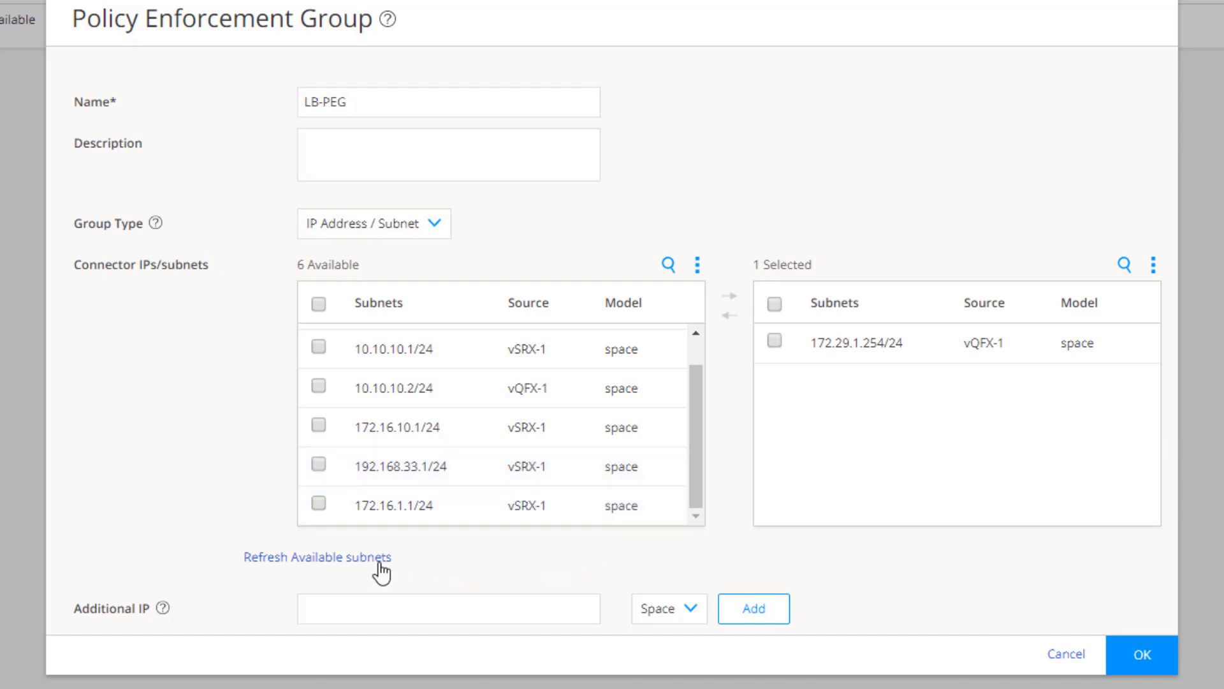
click(1144, 639)
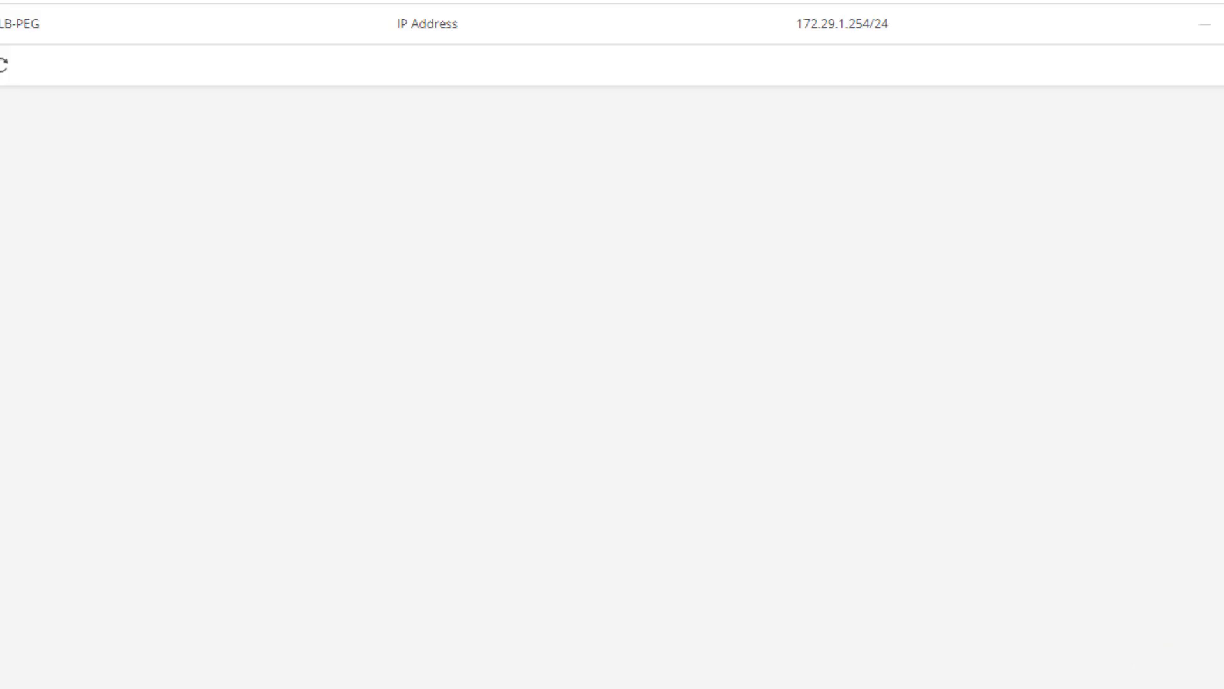
Step: On Feed Sources, add Sky ATP realm JSEC with the account username and password
click(179, 534)
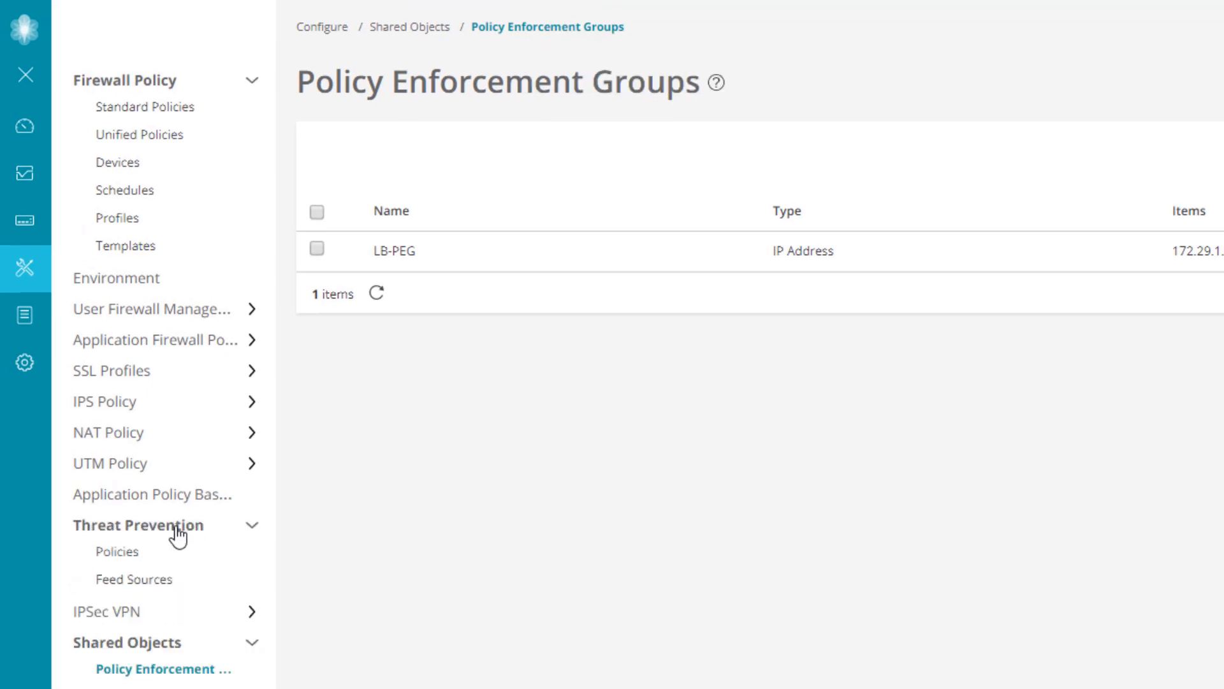
click(155, 580)
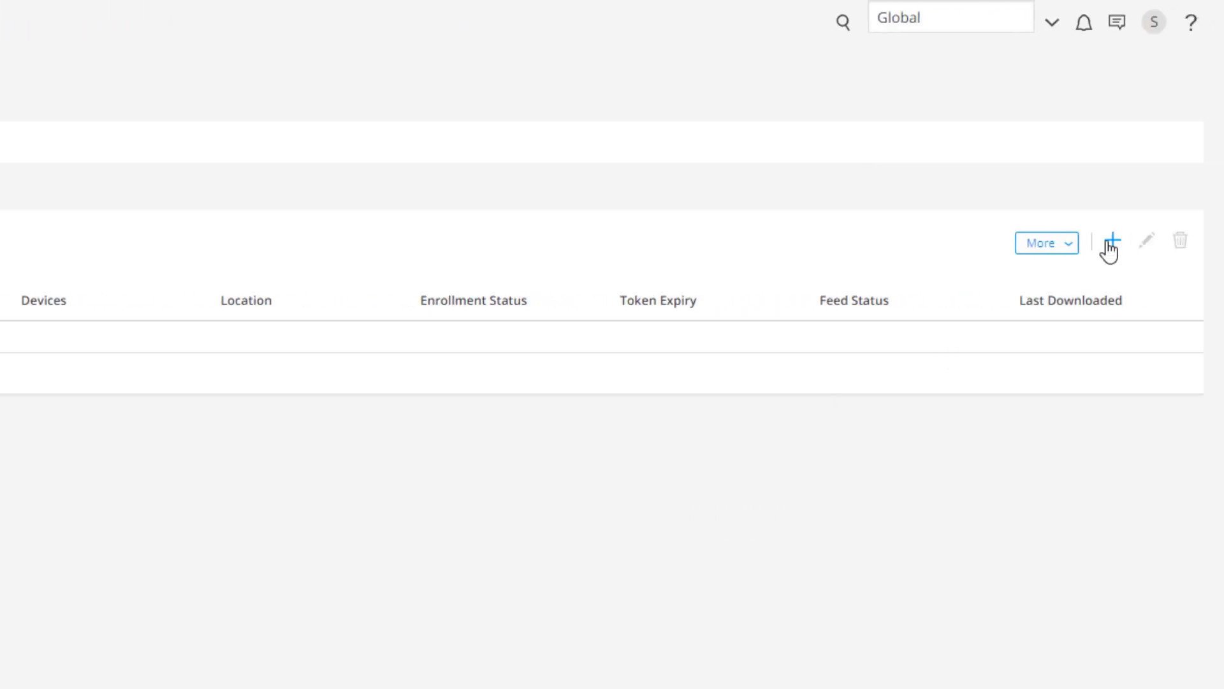
click(1115, 246)
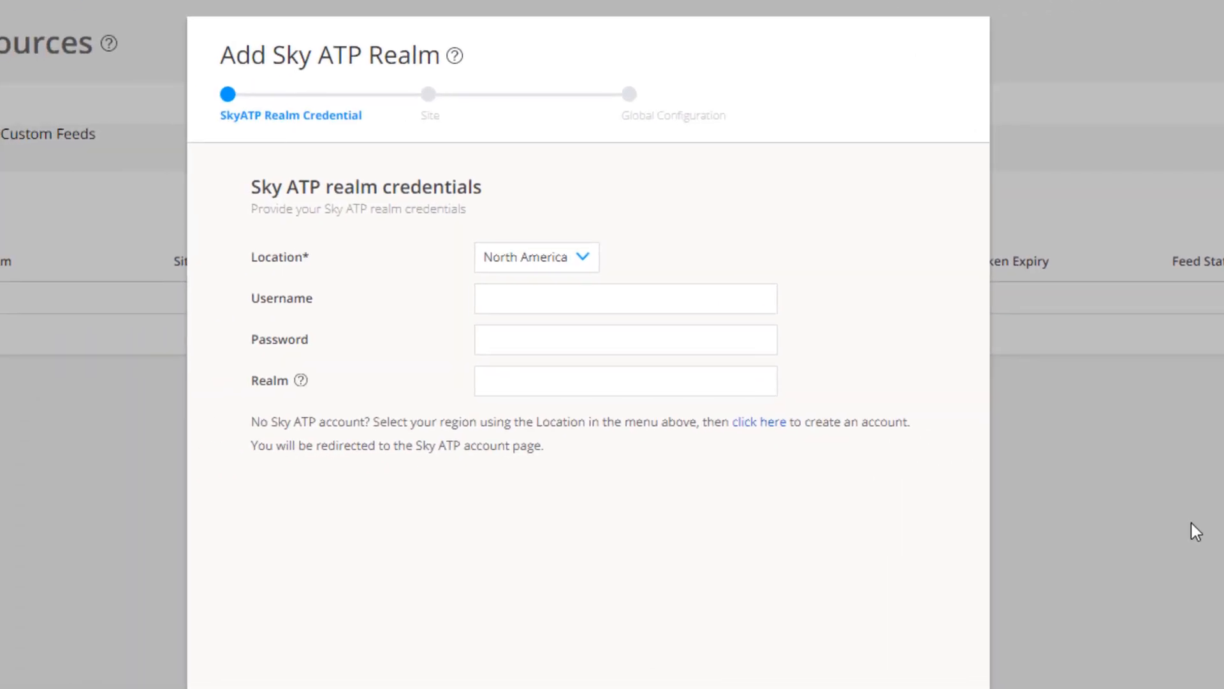
click(730, 293)
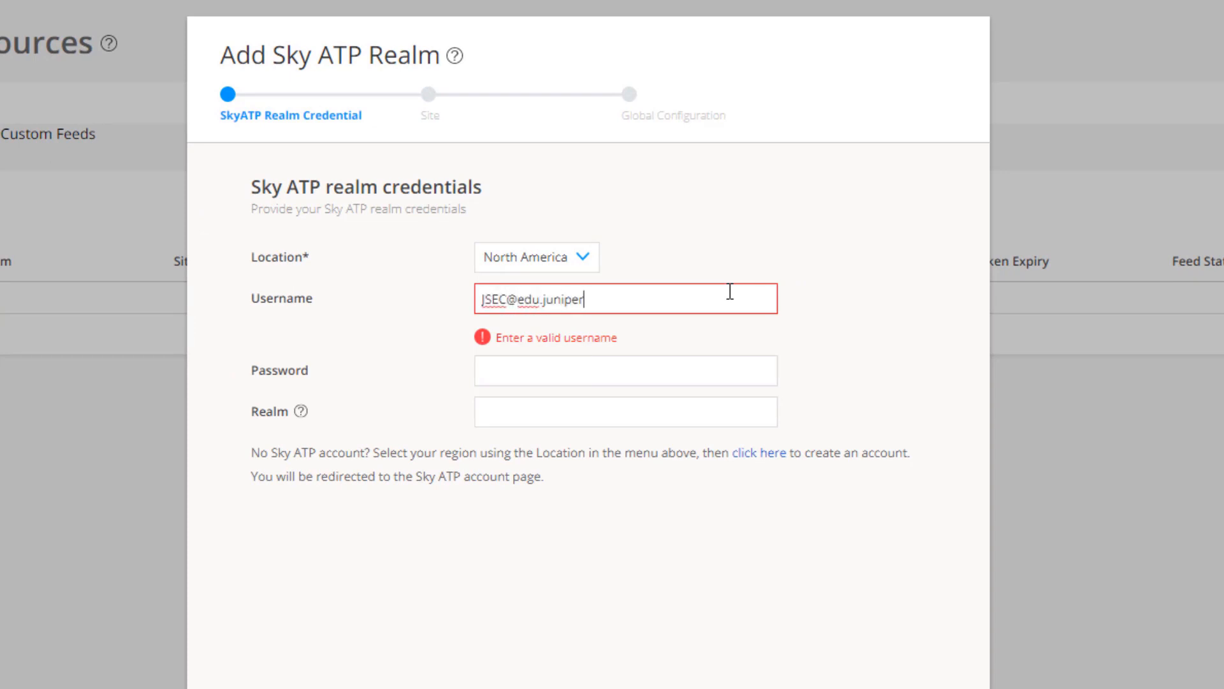
key(Tab)
text(**********)
key(Tab)
text(JSEC)
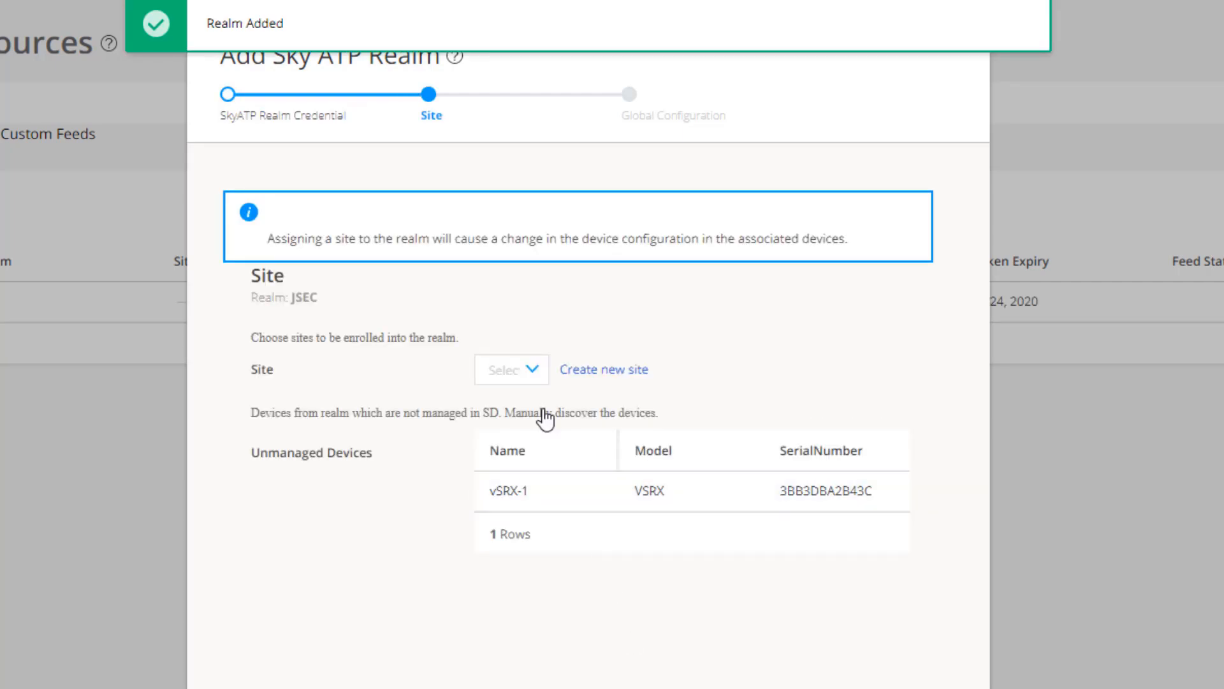
Step: Enroll site LB-SF in the JSEC realm and finish the realm setup
click(532, 369)
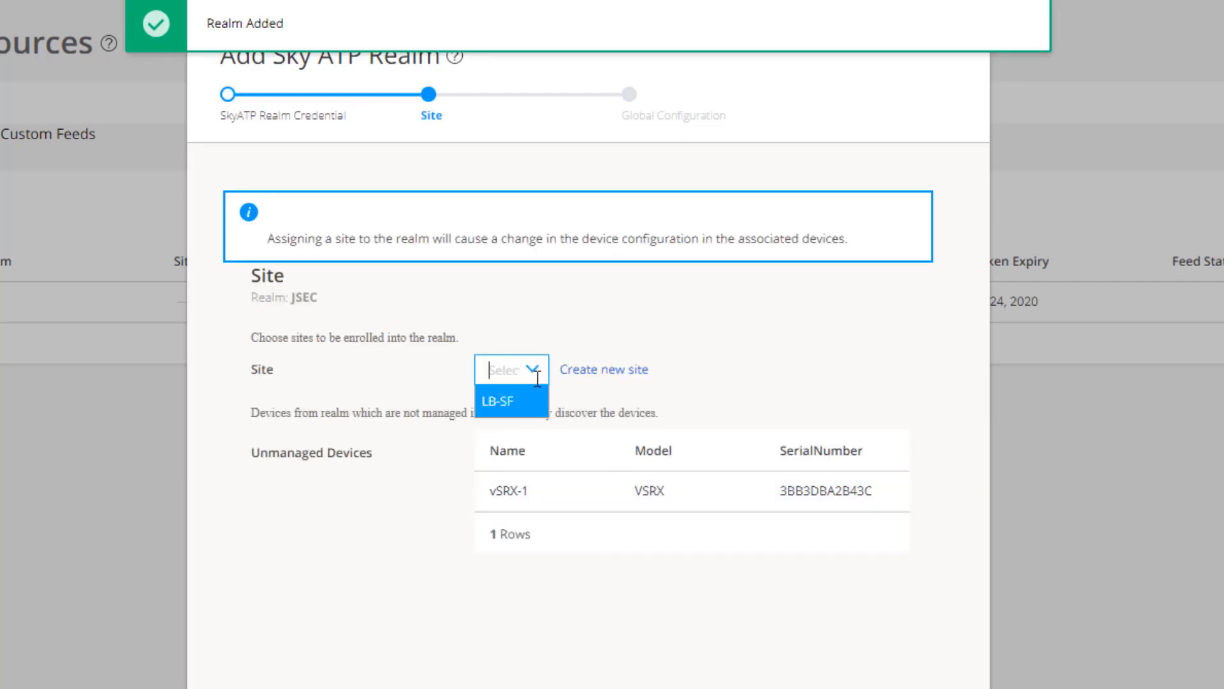
click(509, 402)
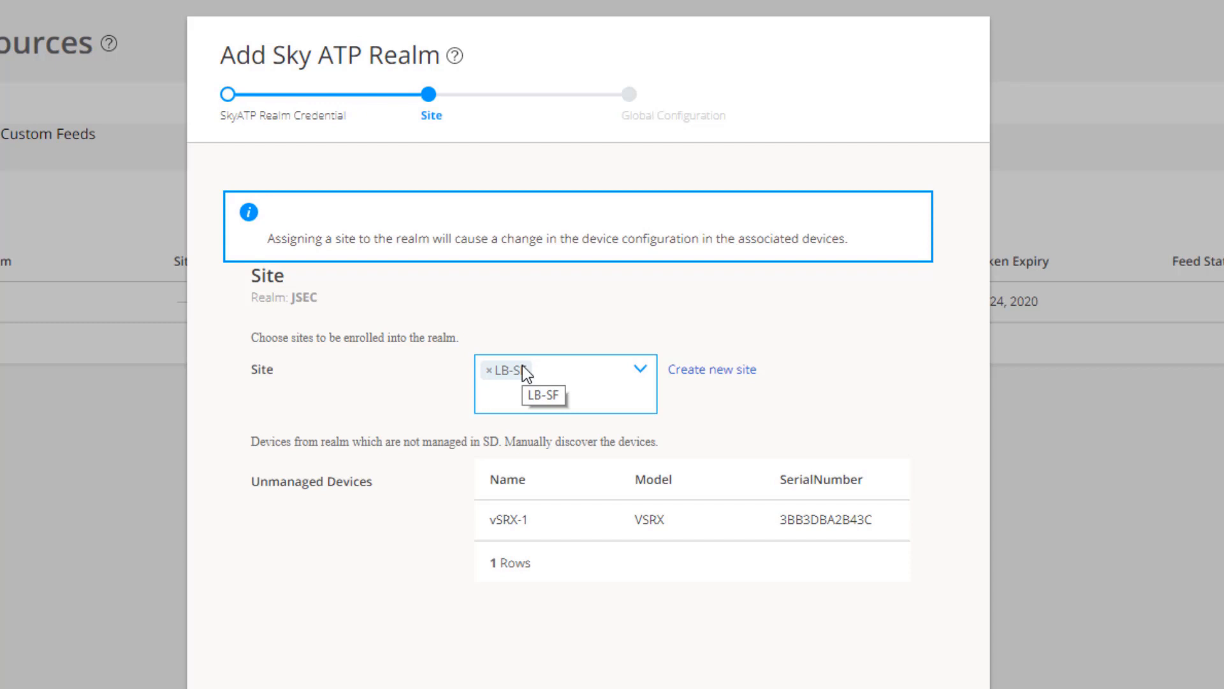
click(944, 687)
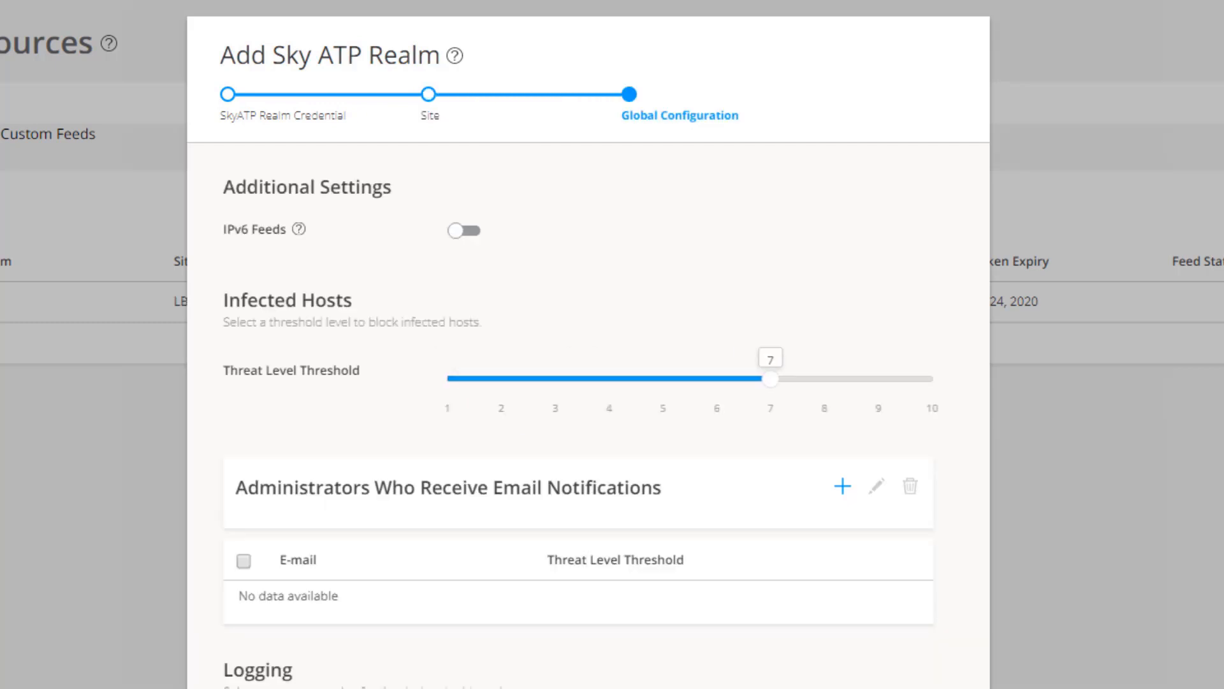
click(944, 687)
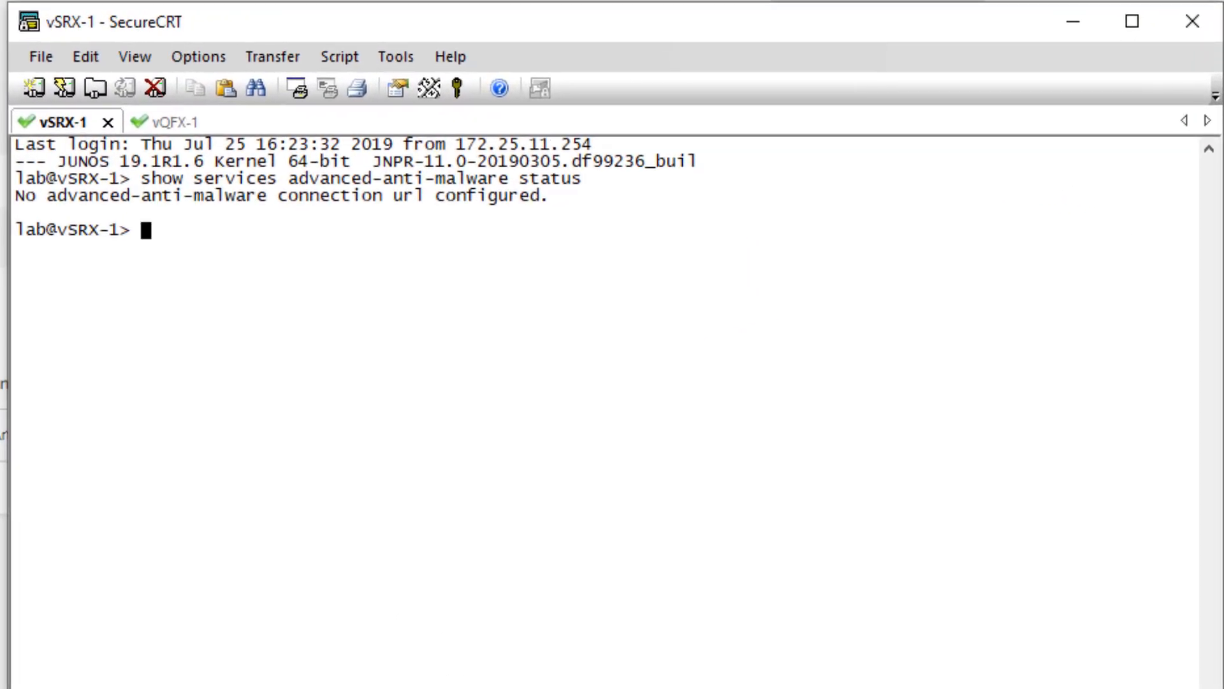
Step: Rerun vSRX-1's anti-malware status check, confirming it is Connected to realm jsec
key(Up)
key(Return)
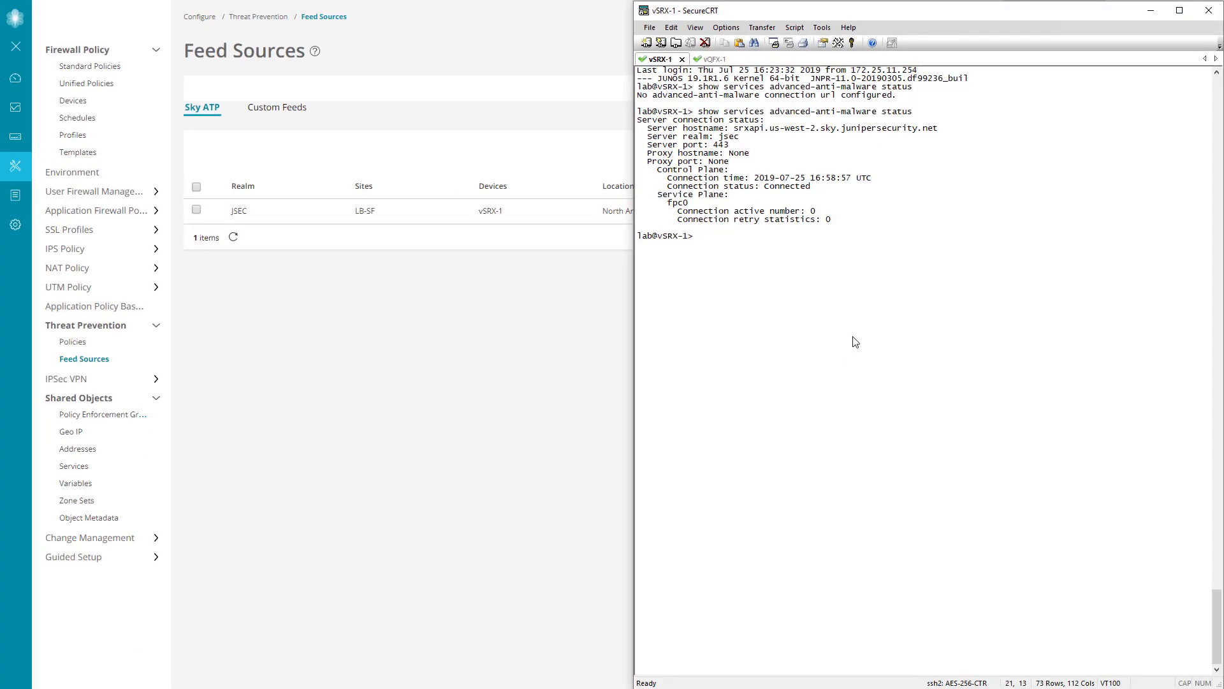
click(563, 316)
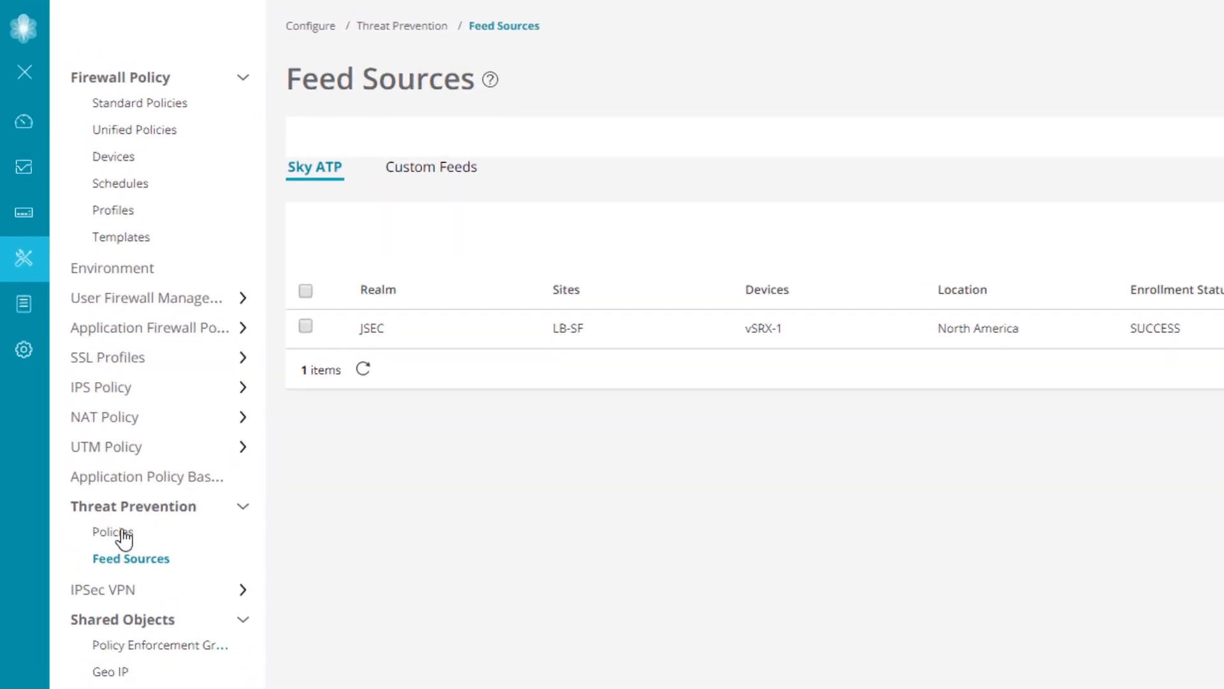
Step: Create threat prevention policy LB-TPP including the infected host and malware profiles
click(134, 577)
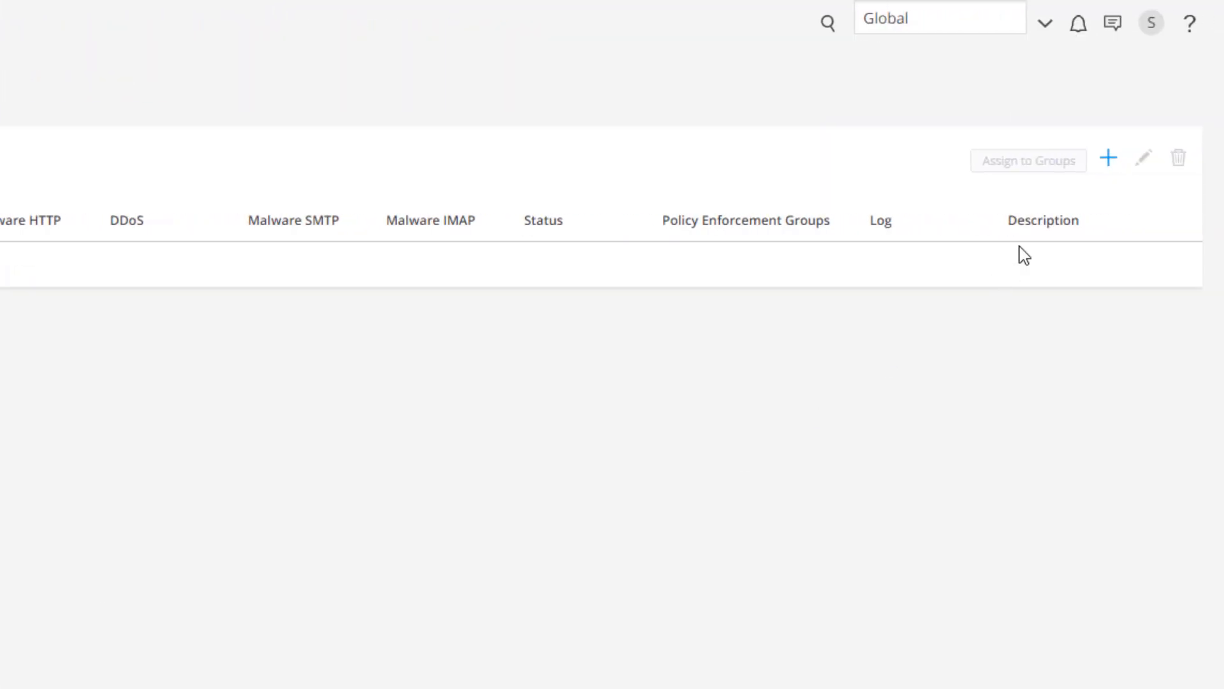
click(1109, 160)
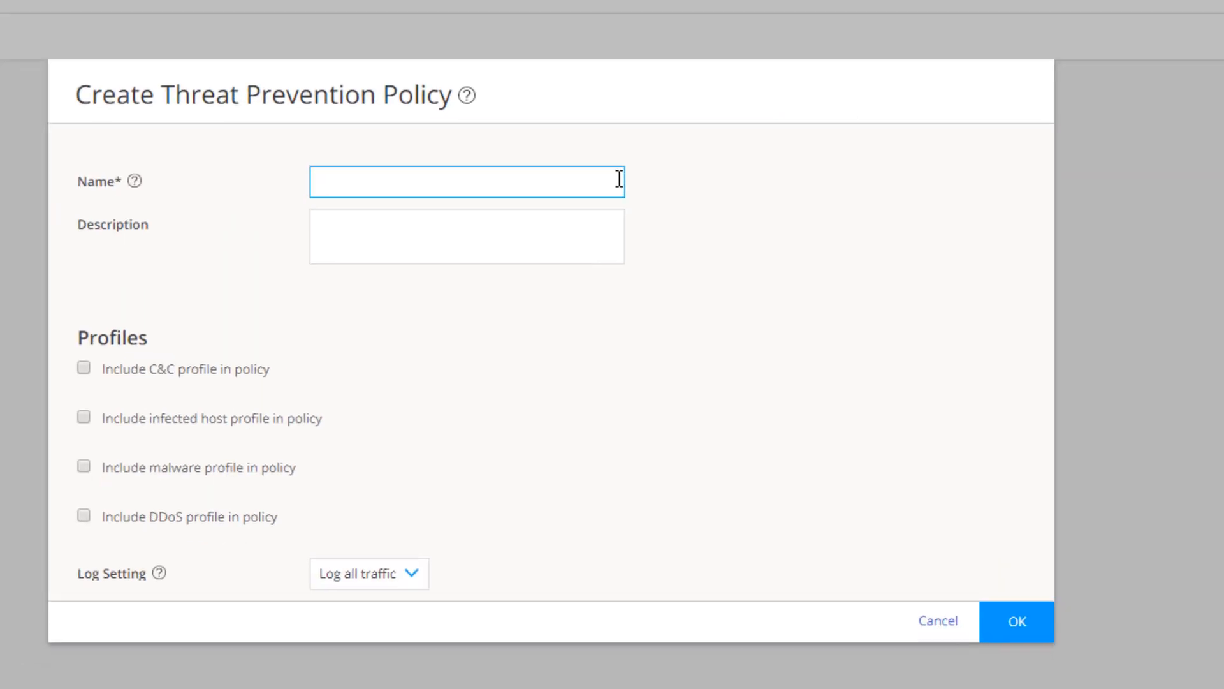
text(LB-TPP)
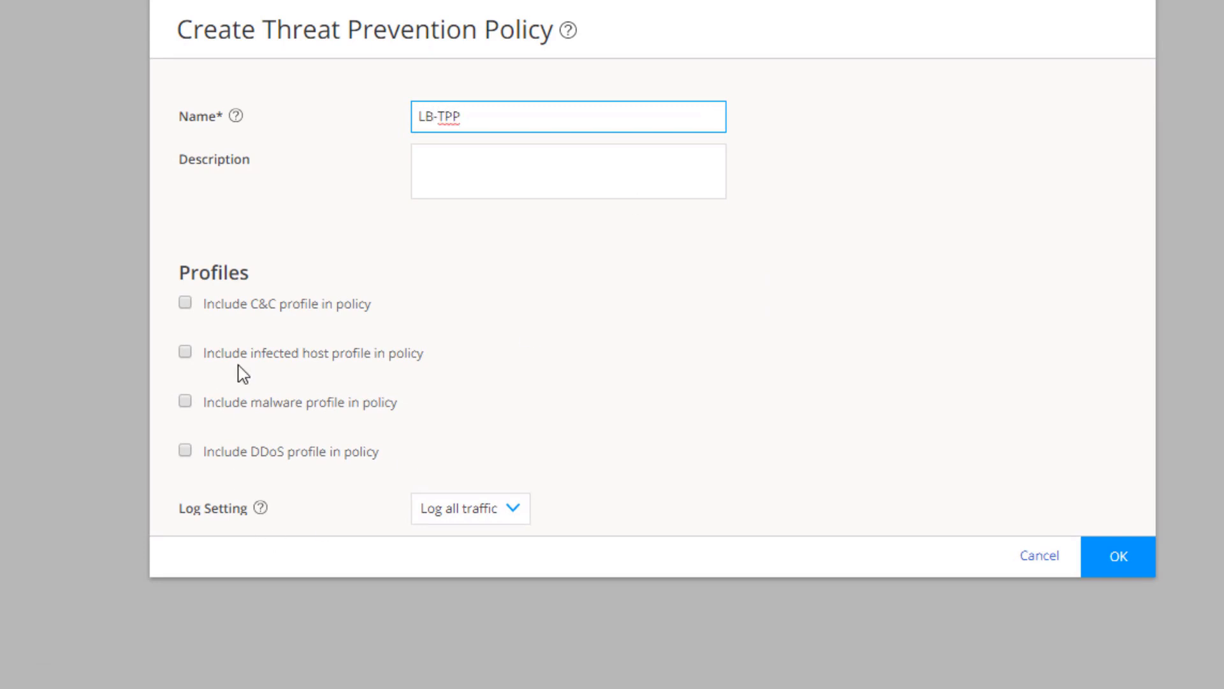
click(184, 353)
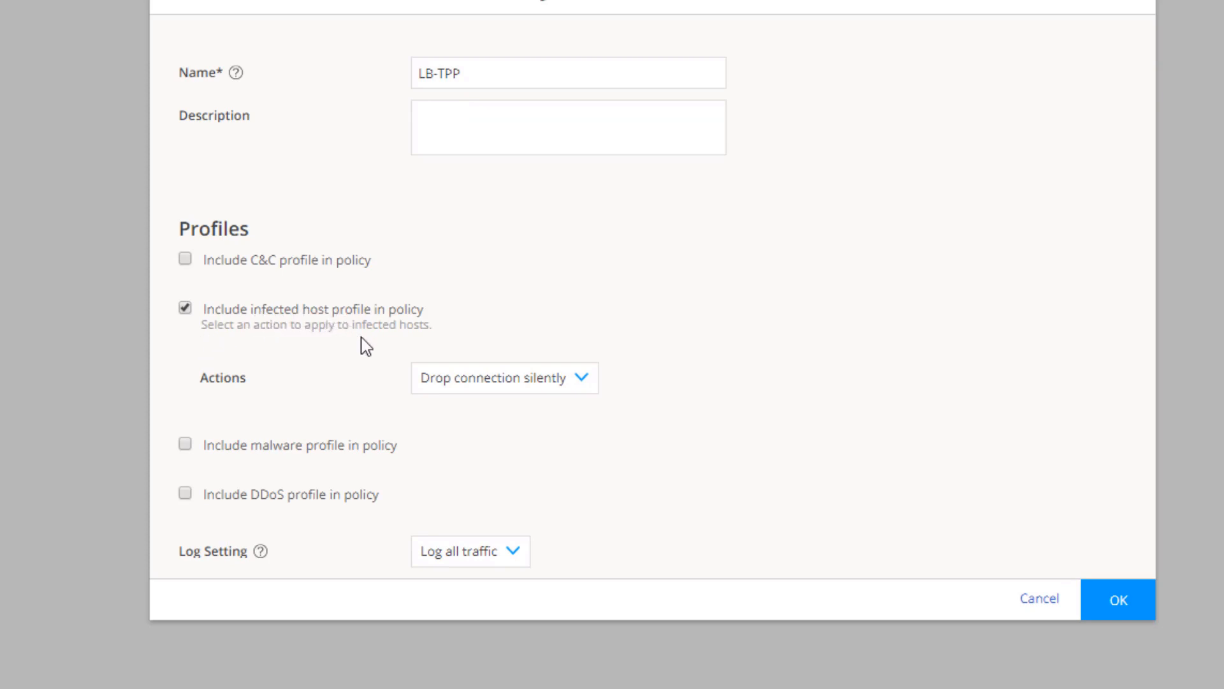
click(186, 444)
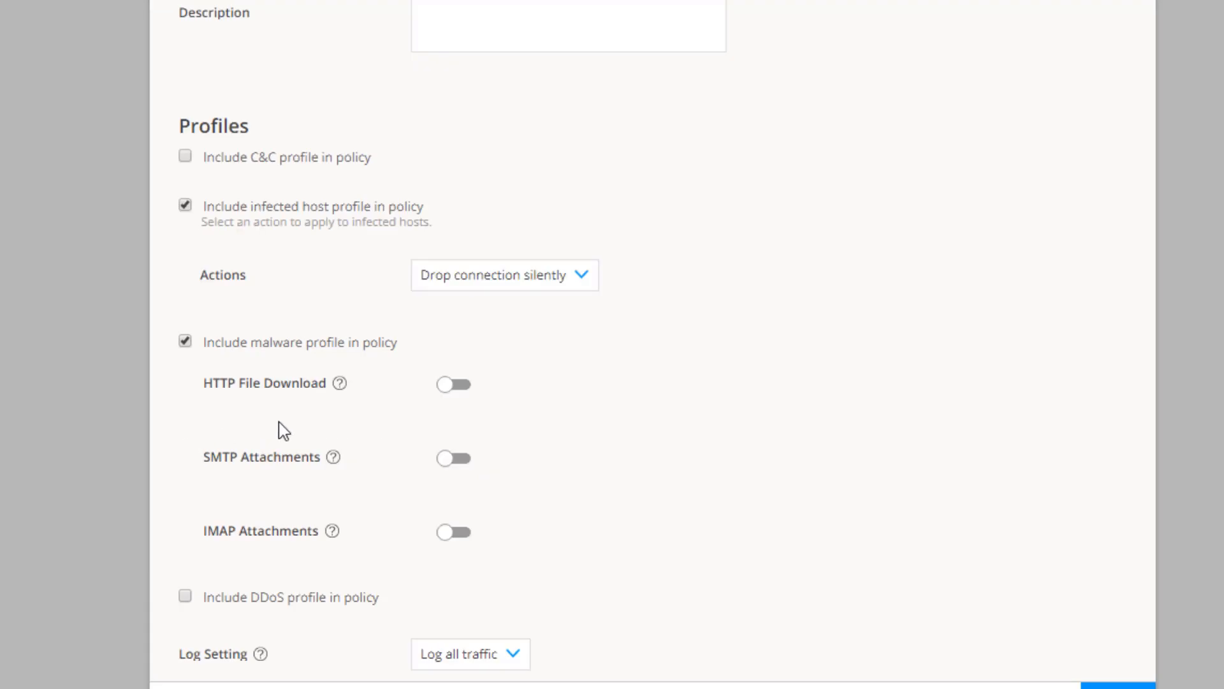
Step: Block HTTP file downloads with threat score 7–10 using JSEC's default_profile, and save the policy
click(446, 386)
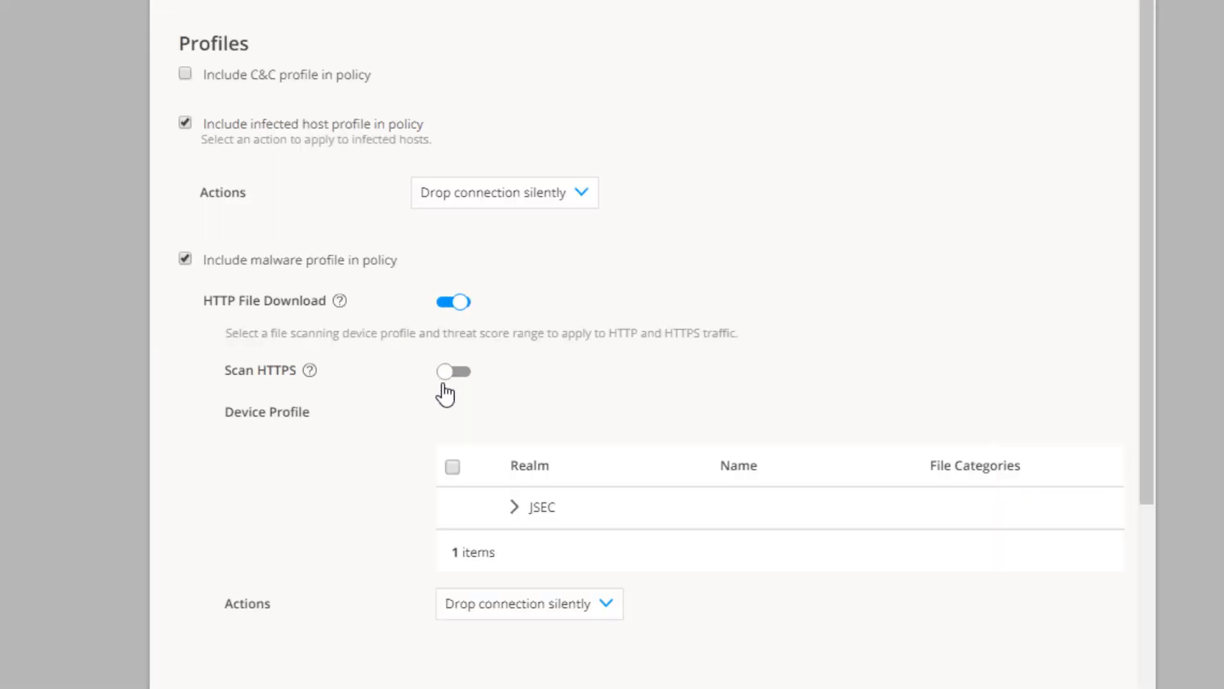
click(514, 507)
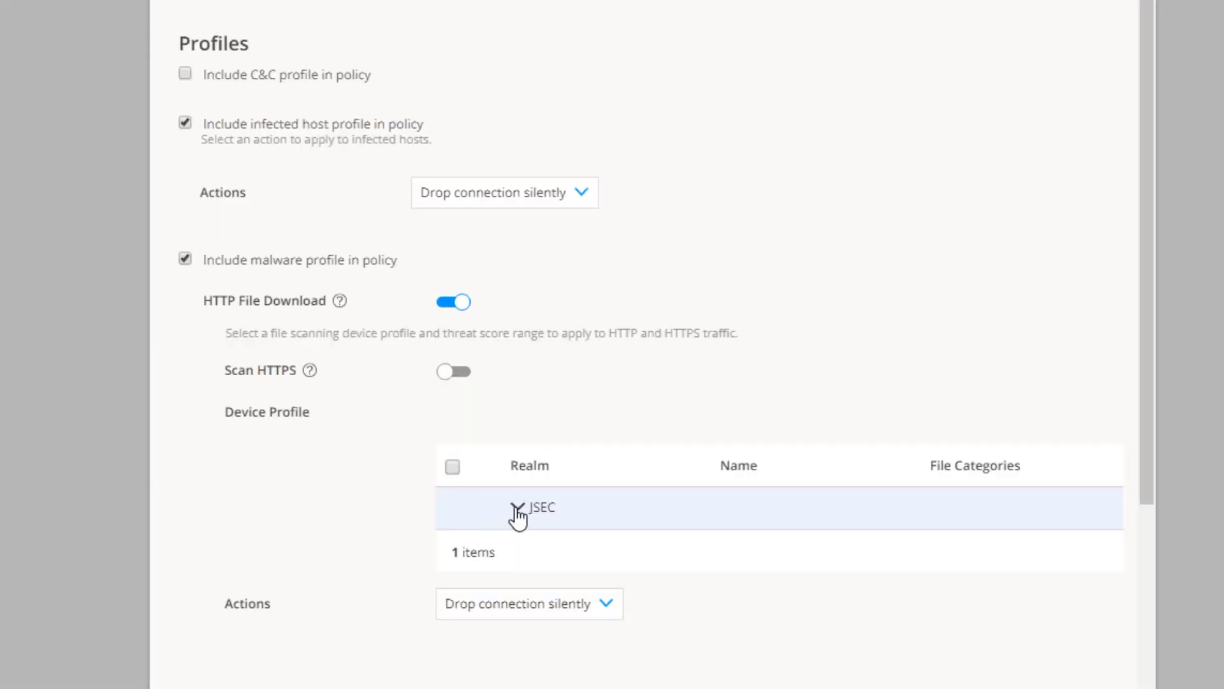
click(454, 547)
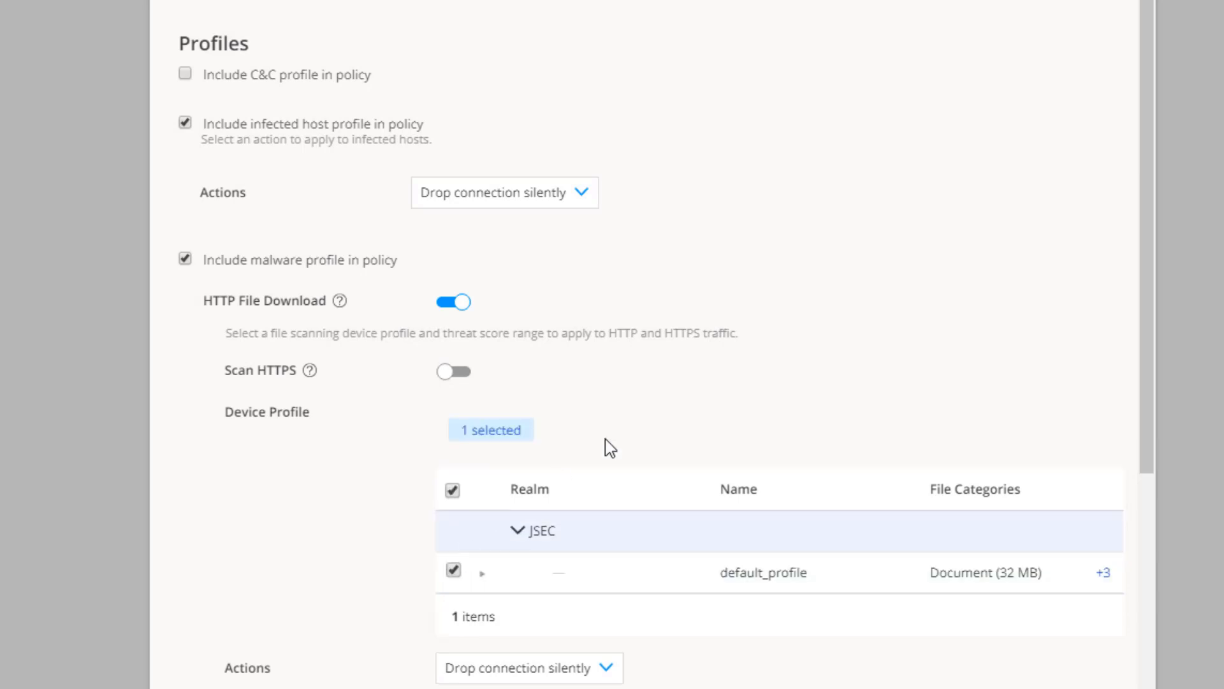
scroll(732, 368, down, 5)
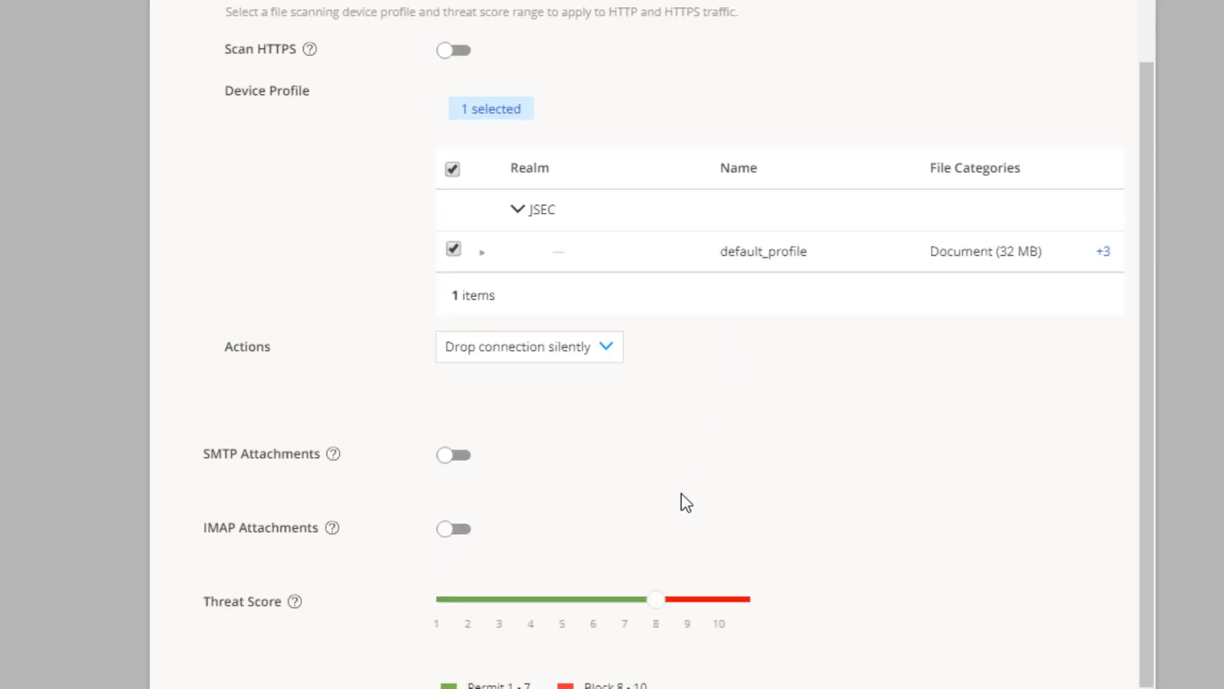
scroll(683, 504, down, 2)
click(638, 525)
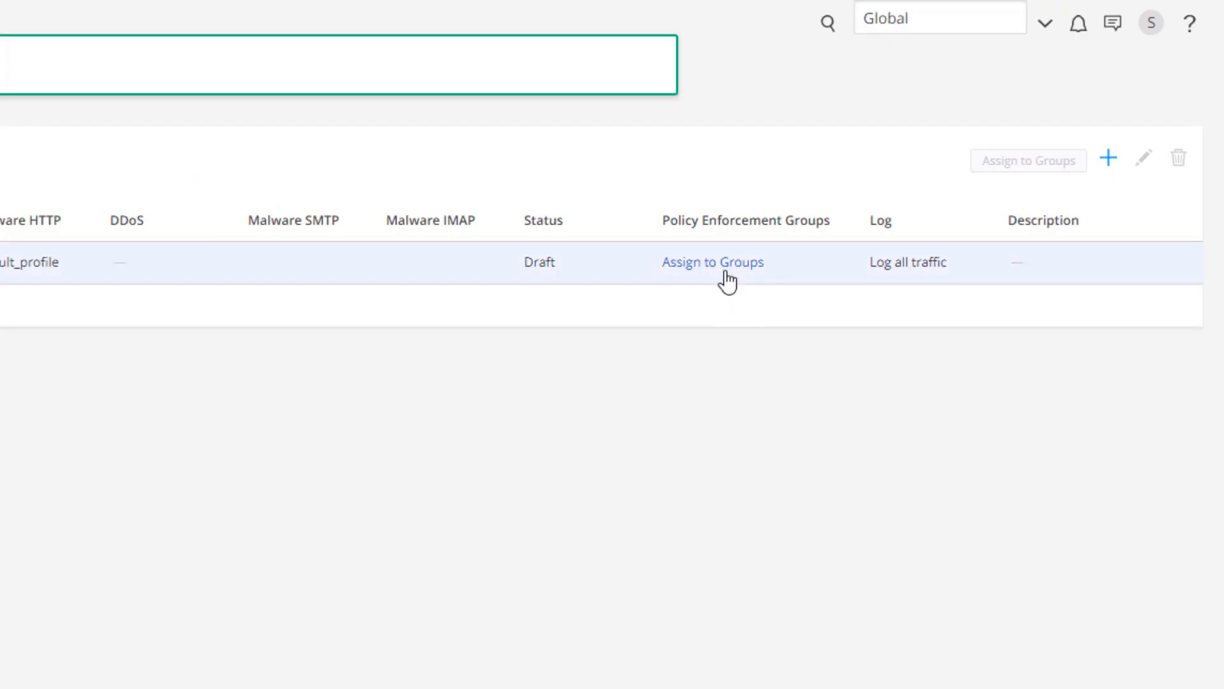
click(729, 276)
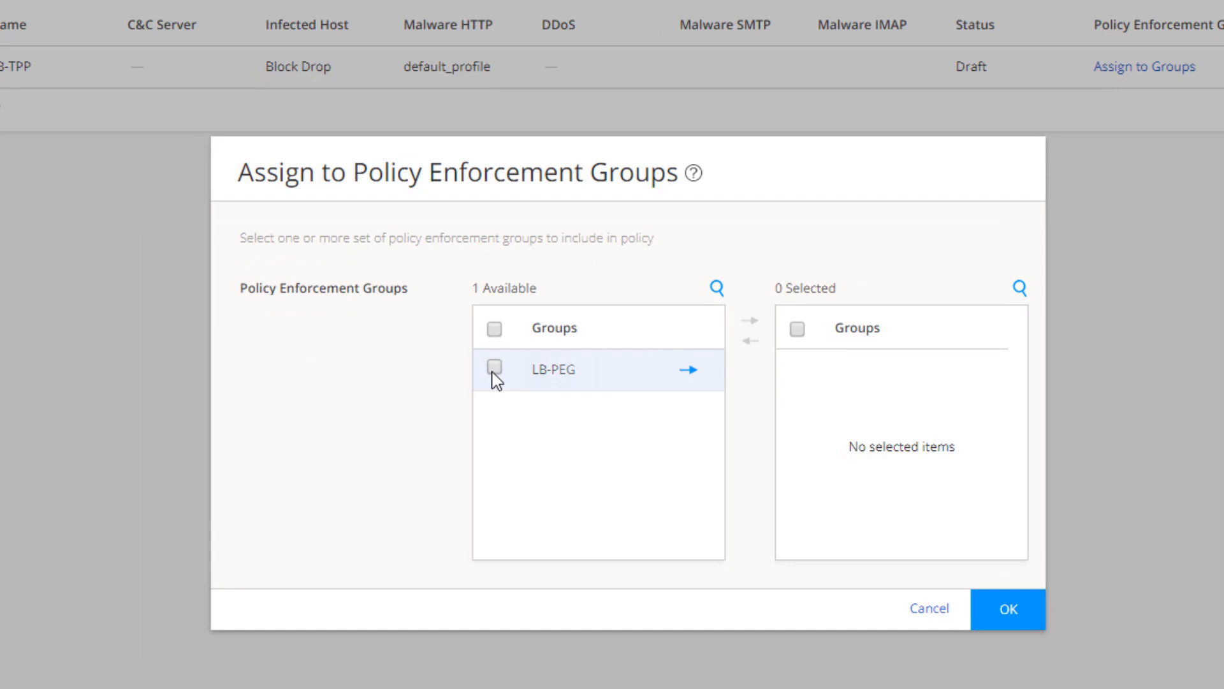
Step: Assign LB-TPP to LB-PEG and review the new rule changes for 172.25.11.1
click(690, 372)
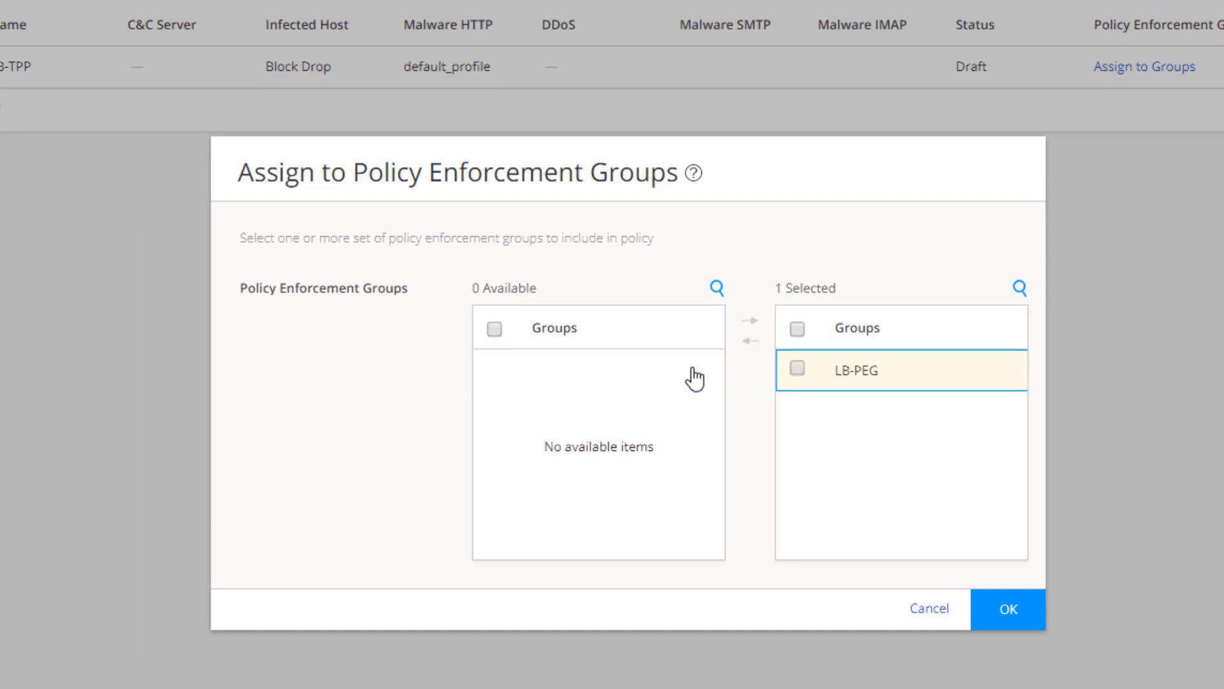
click(1003, 622)
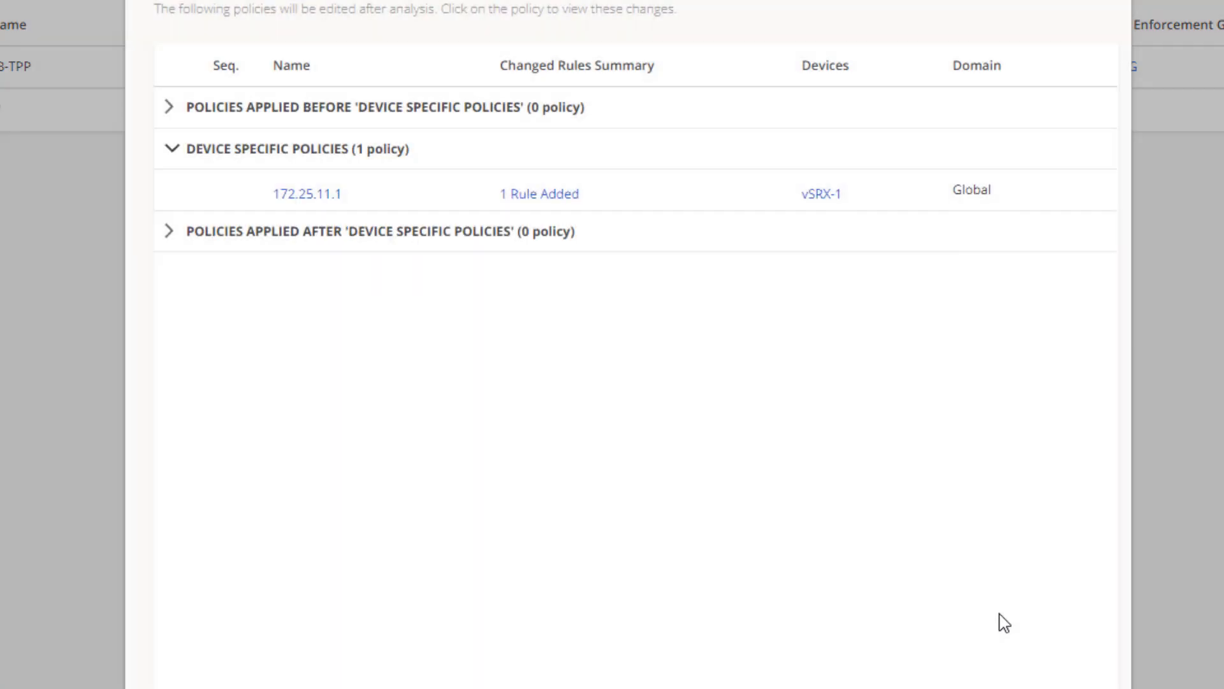
click(328, 200)
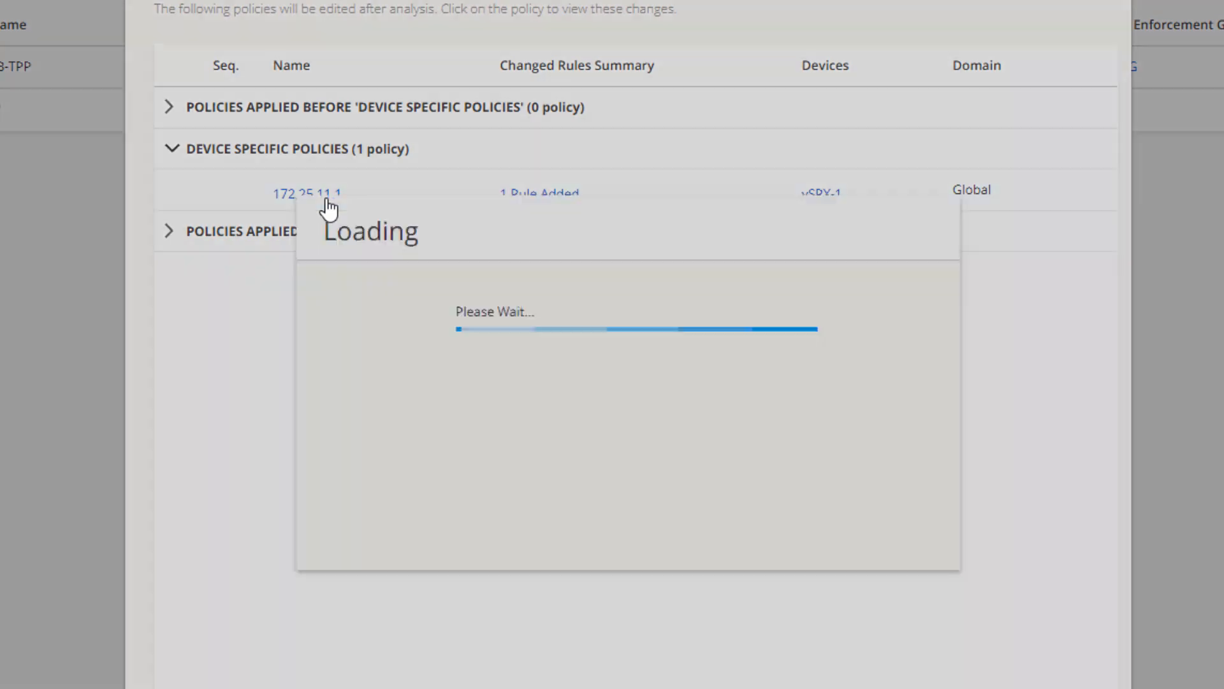
scroll(628, 223, right, 4)
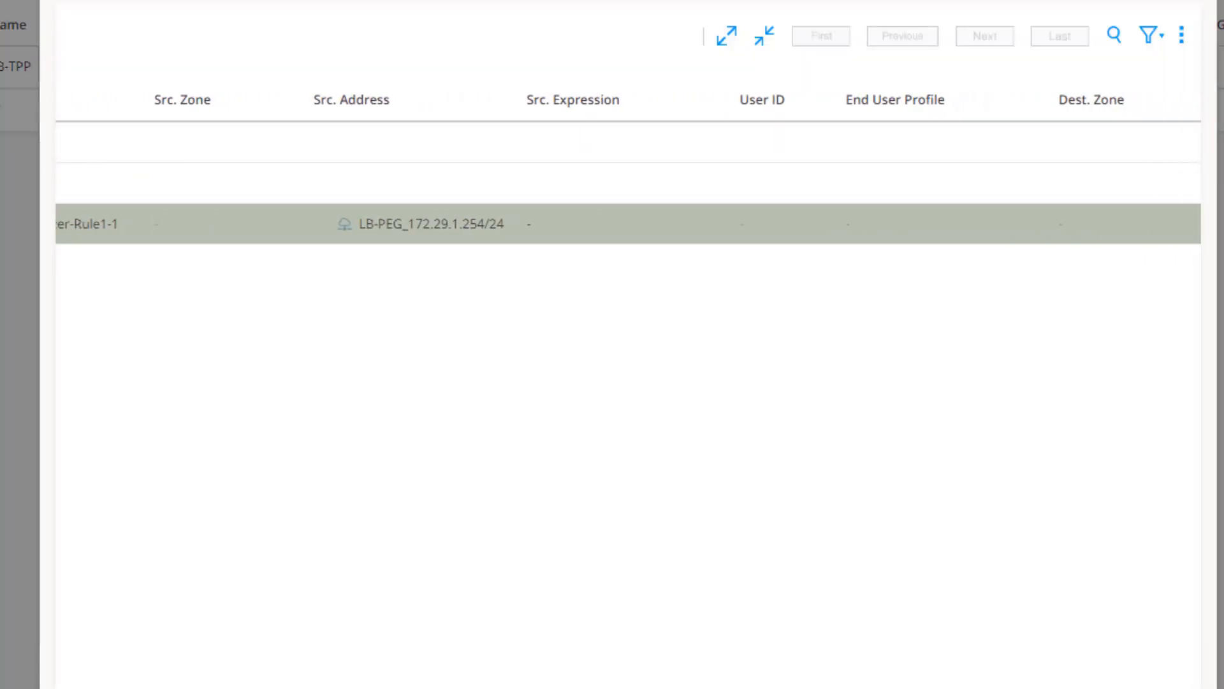
click(416, 237)
Step: Deploy LB-TPP to vSRX-1 and close the successful update job details
drag(746, 688, 1126, 688)
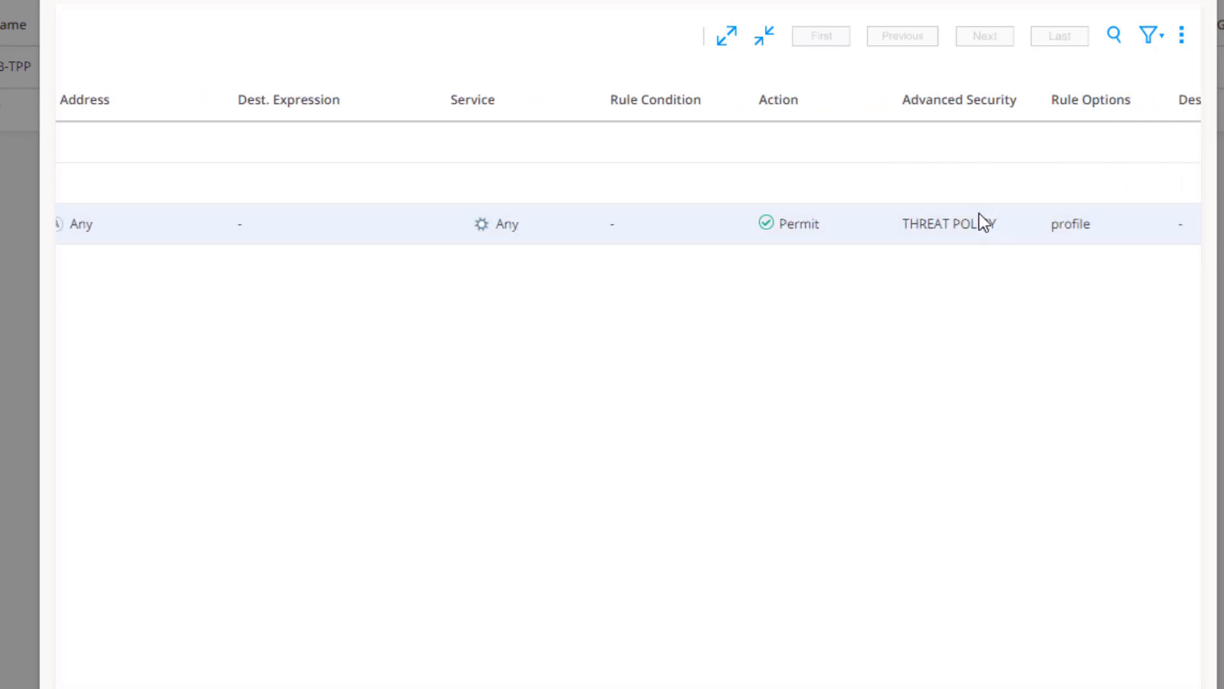
mouse_move(969, 233)
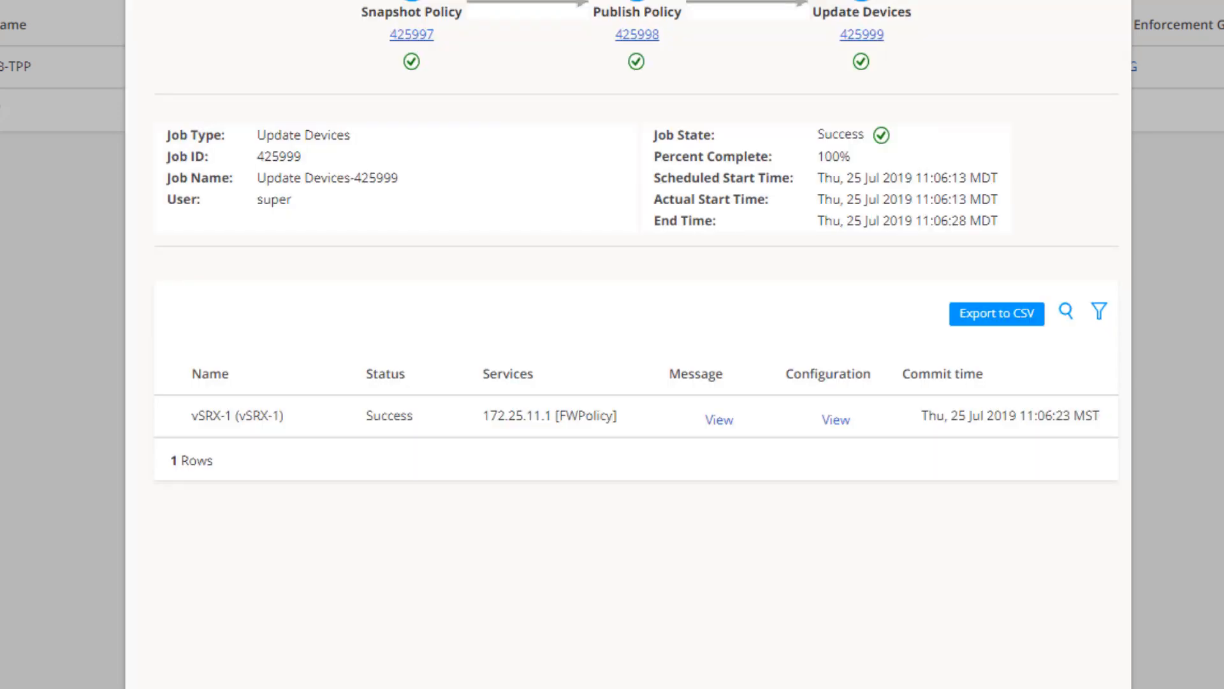
click(901, 629)
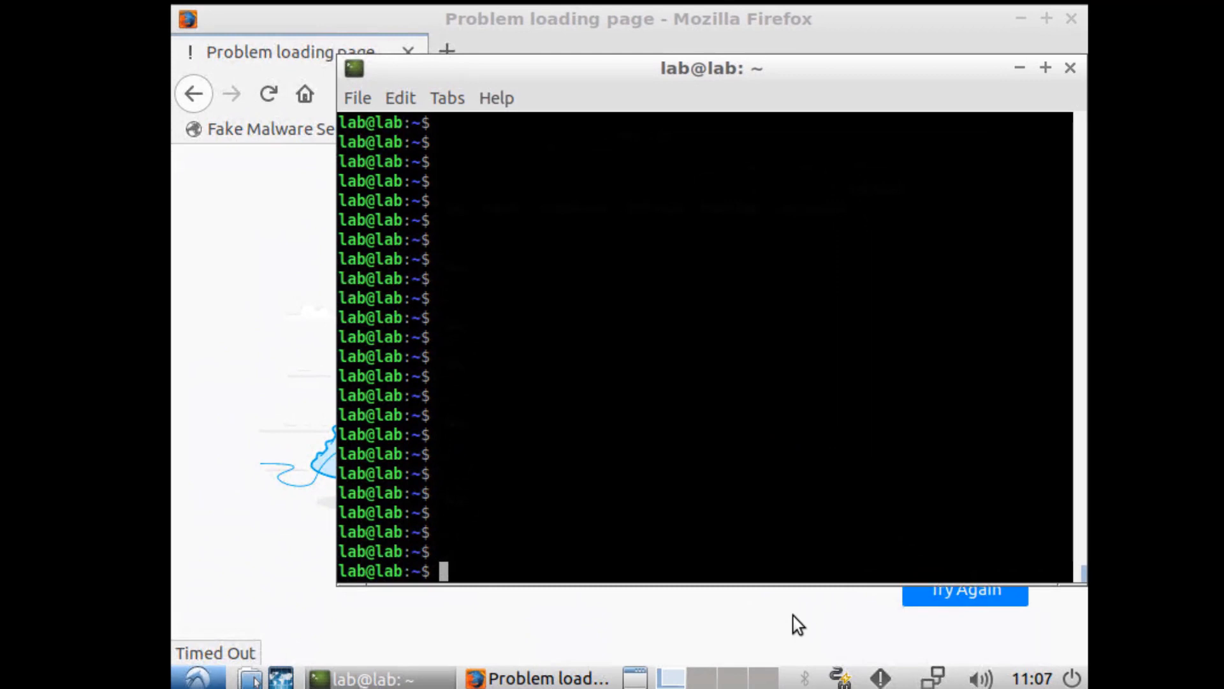
Step: Ping 172.29.1.111 with 0% loss, then load the Fake Malware Server page in Firefox
text(ping 172.29.1.111)
key(Return)
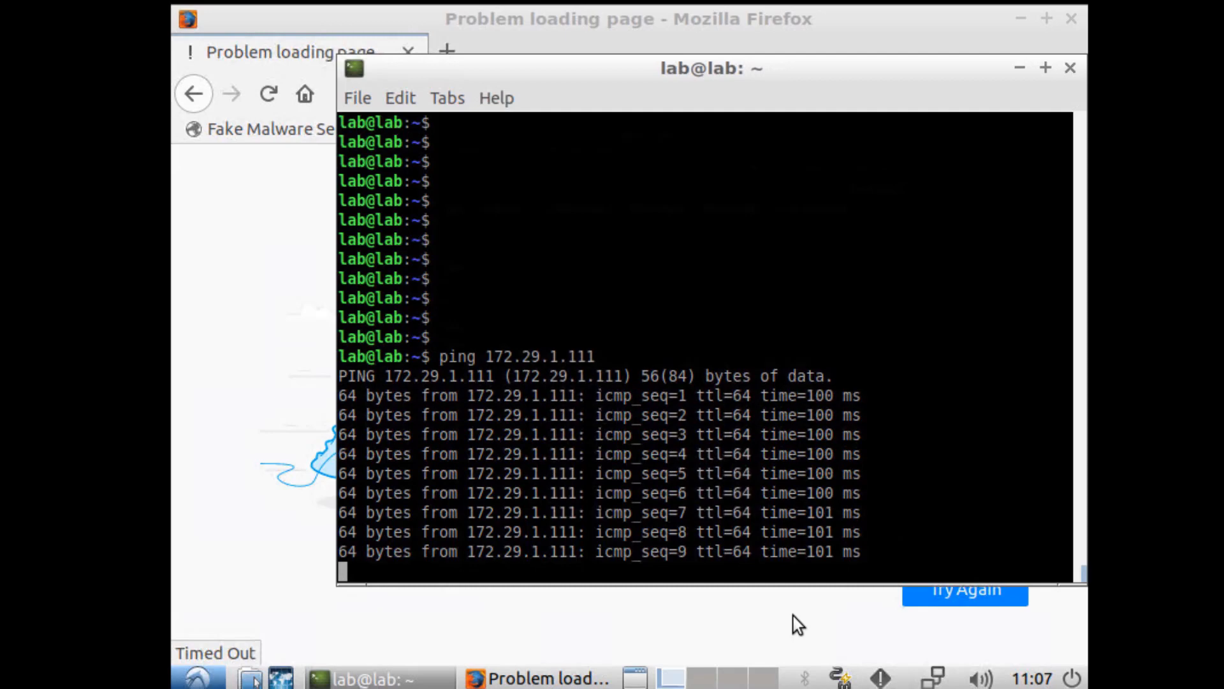
key(ctrl+c)
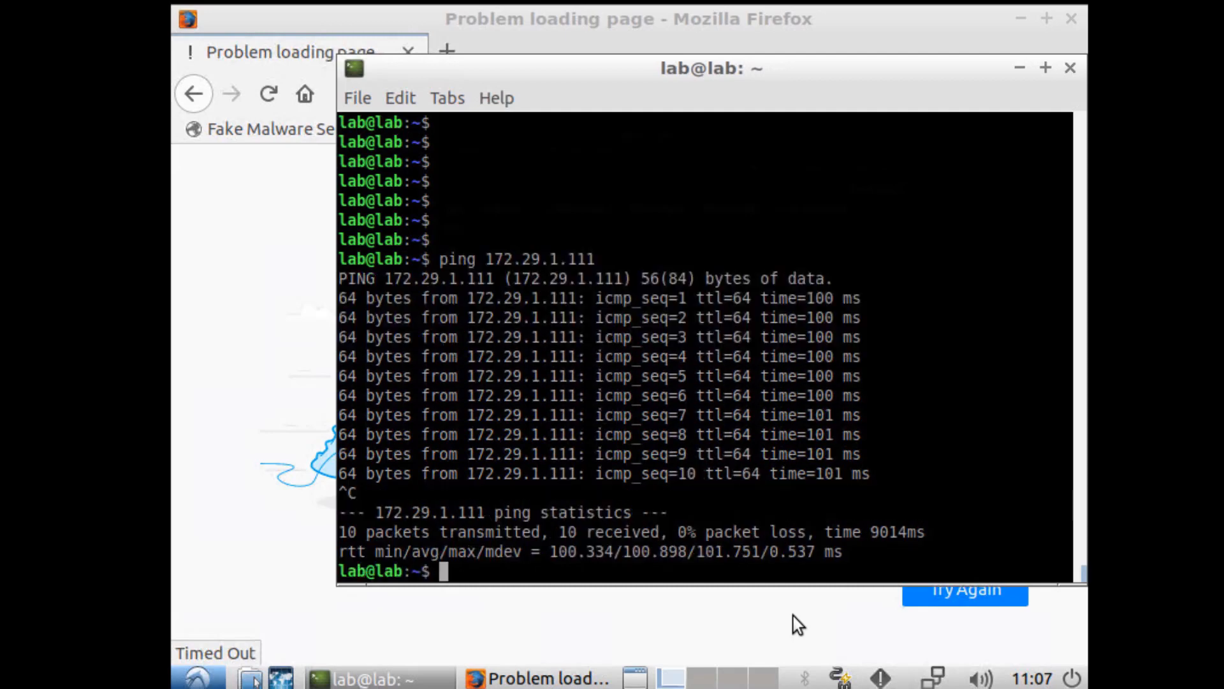
click(238, 213)
click(300, 132)
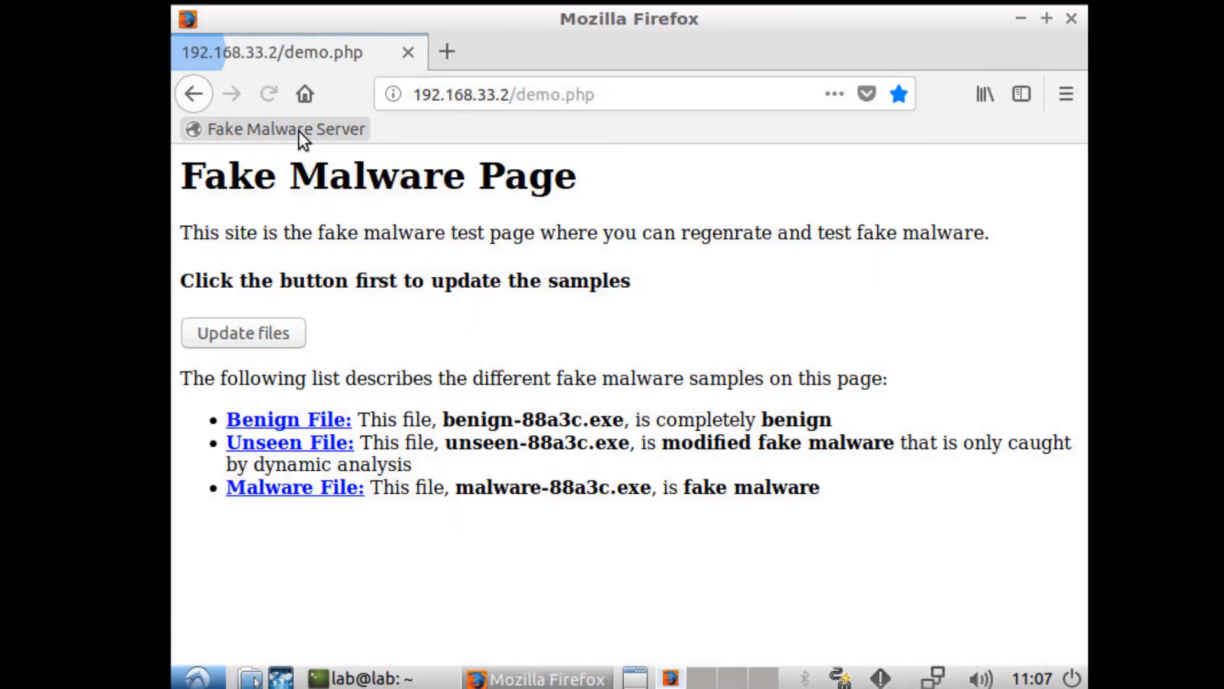
Step: Regenerate the fake malware files and try downloading the malware file three times; each fails
click(286, 332)
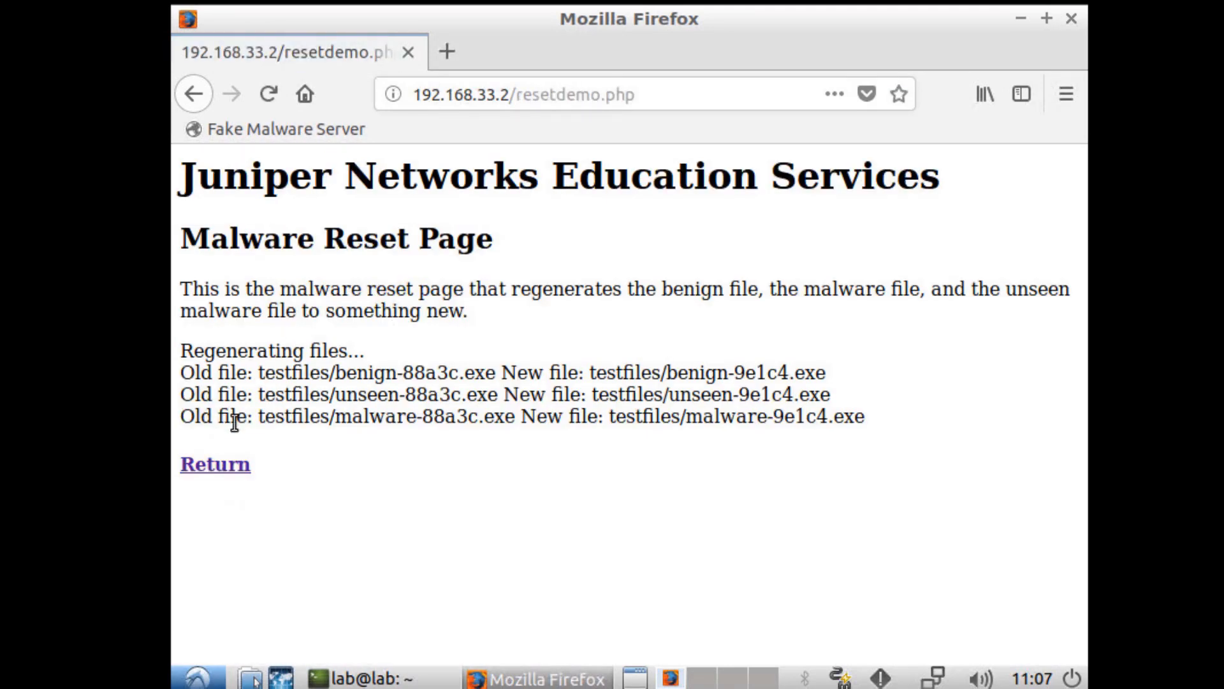
click(220, 464)
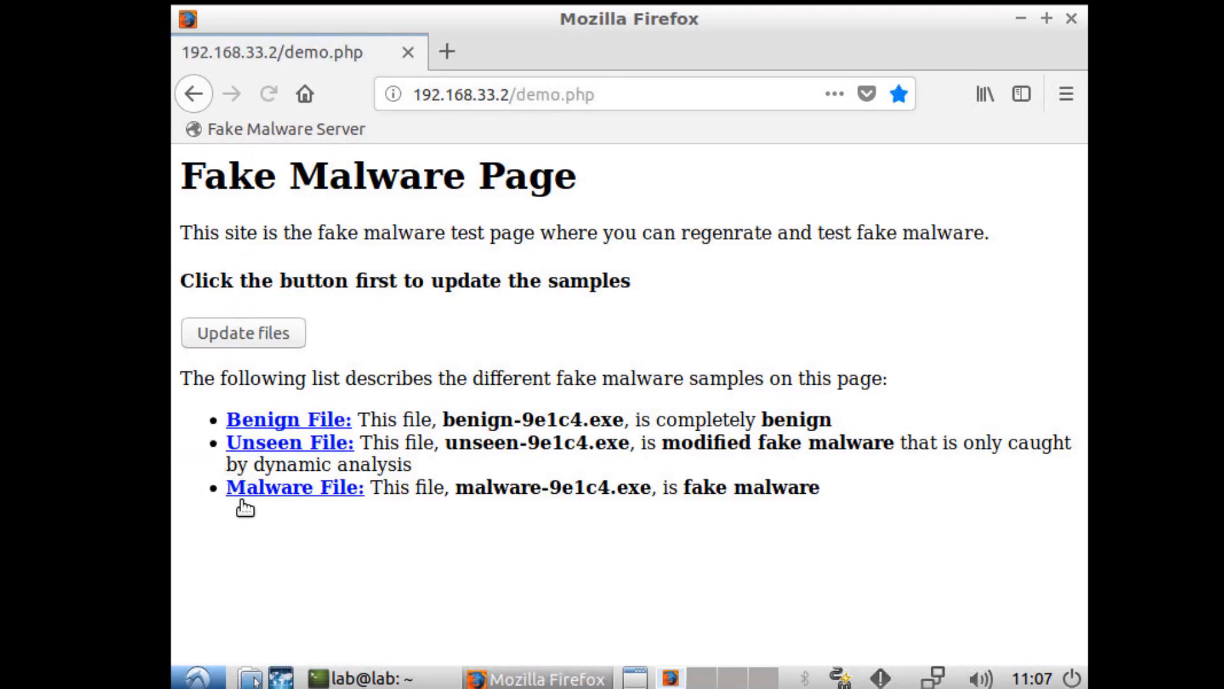
click(328, 496)
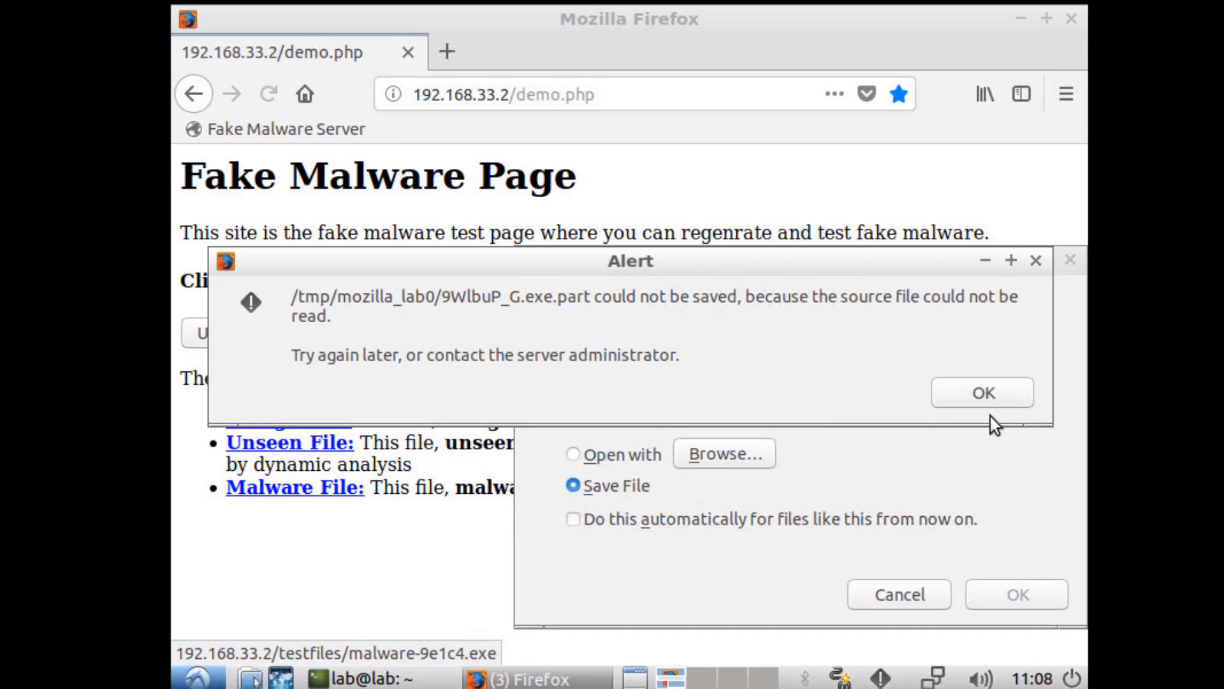
click(1007, 400)
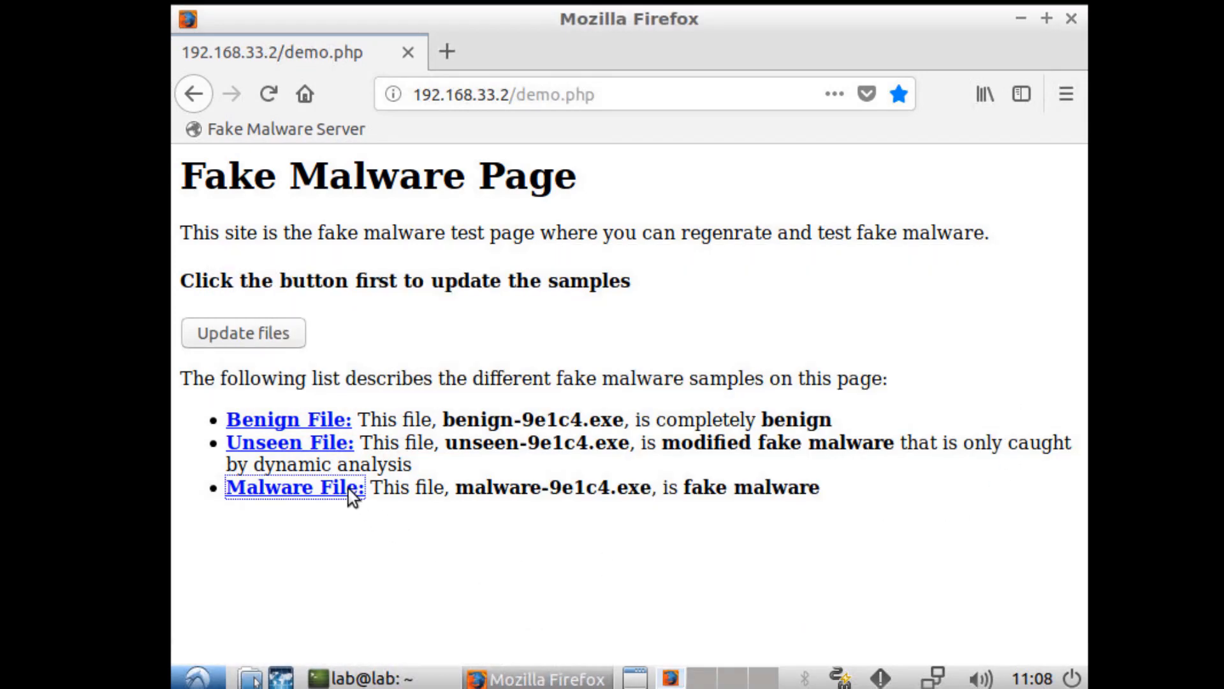
click(284, 338)
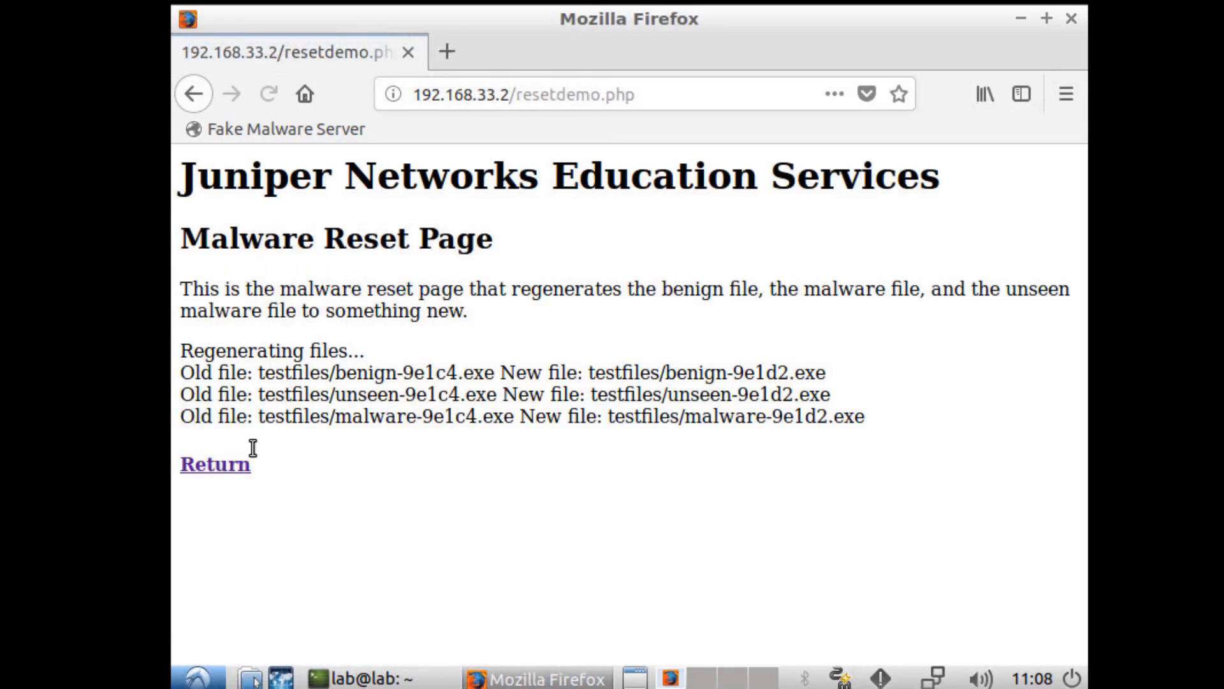
click(233, 464)
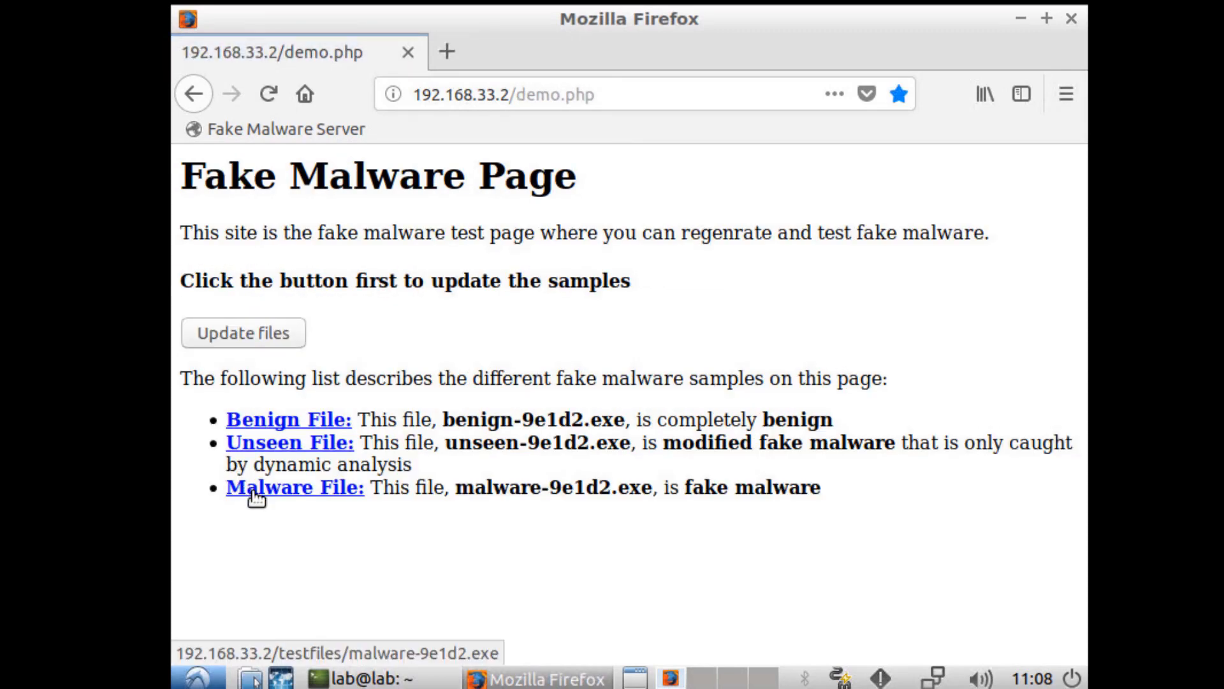
click(255, 492)
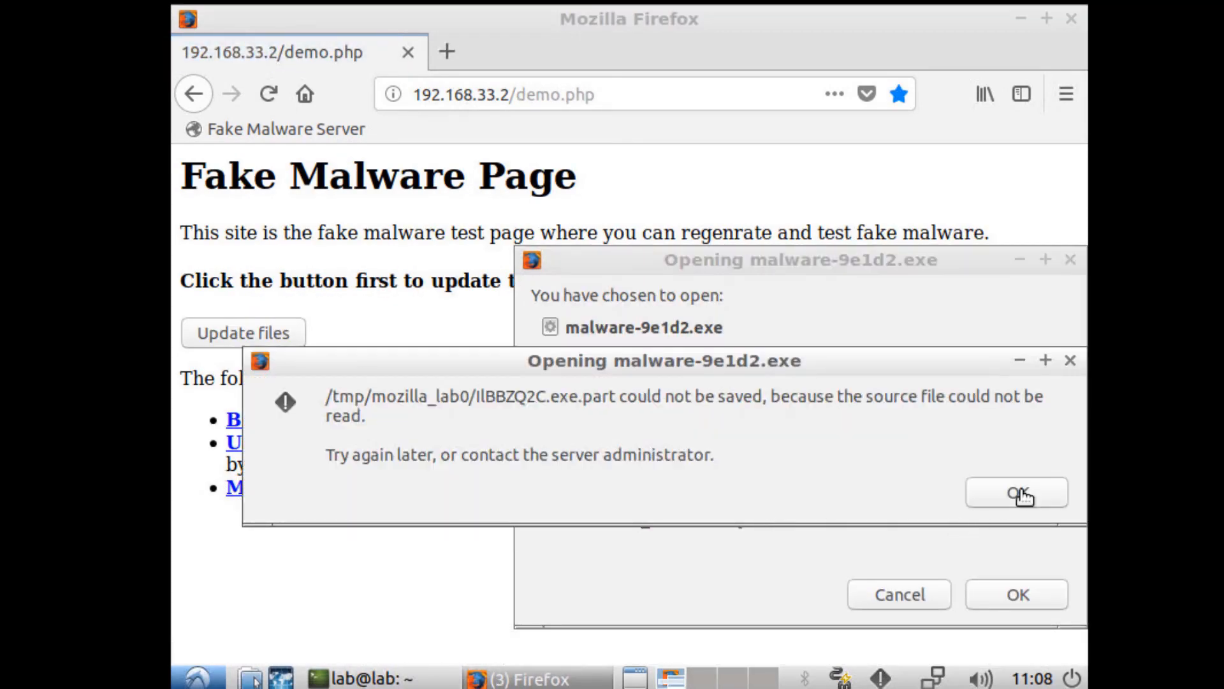
click(1019, 492)
click(289, 334)
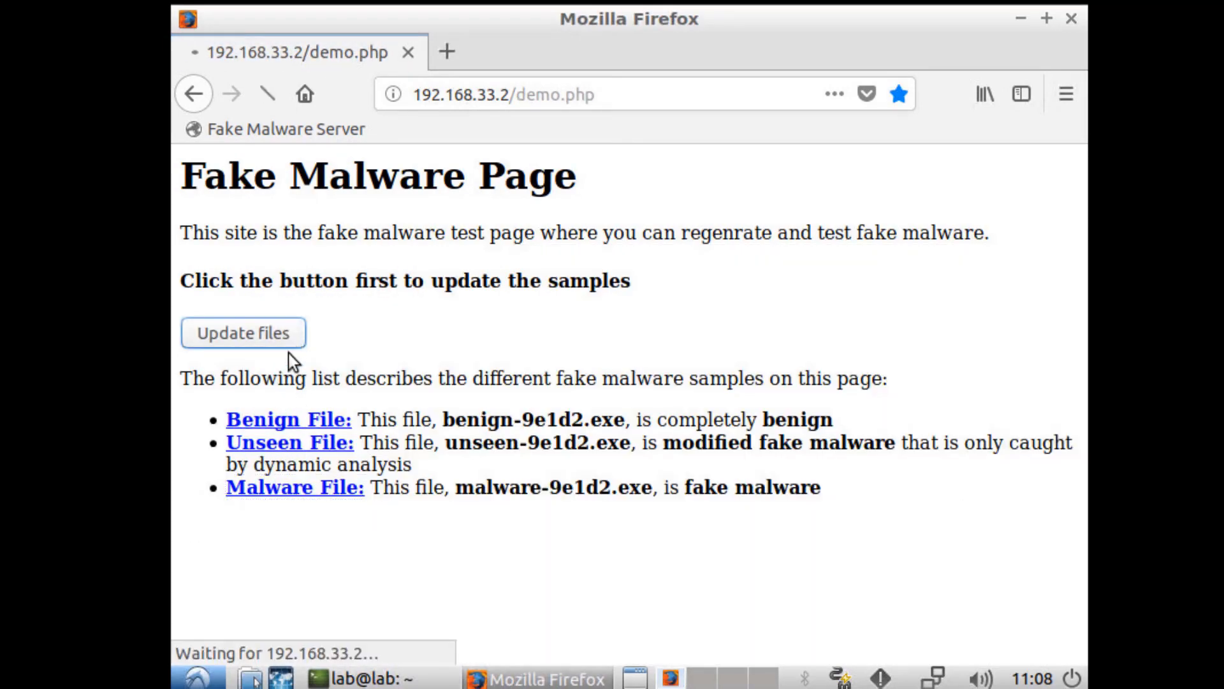
click(207, 468)
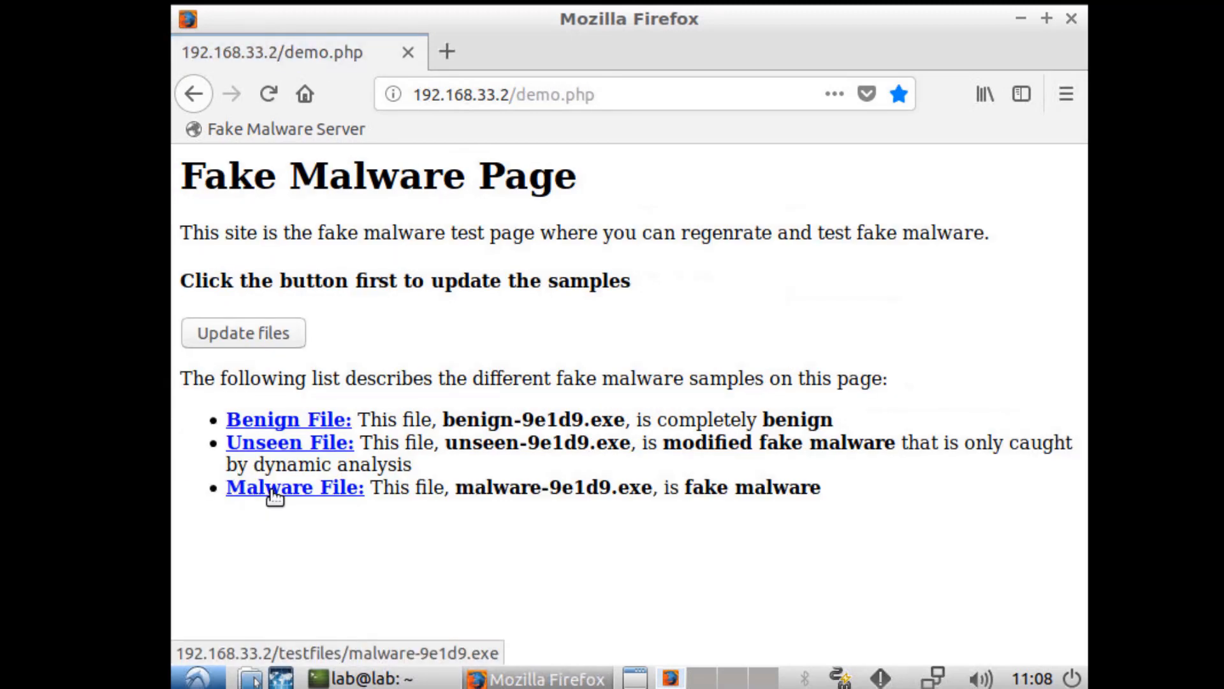
click(275, 496)
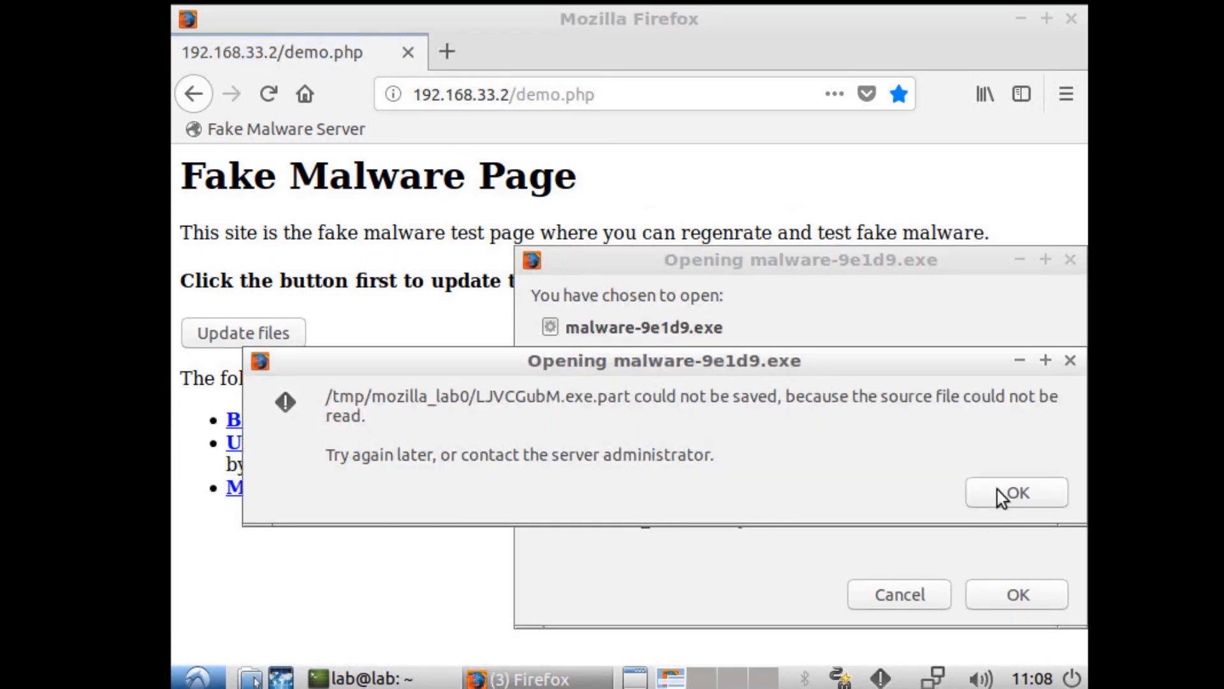
click(1002, 496)
Step: Rerun the ping to 172.29.1.111 and reload the fake malware server page in Firefox
click(408, 677)
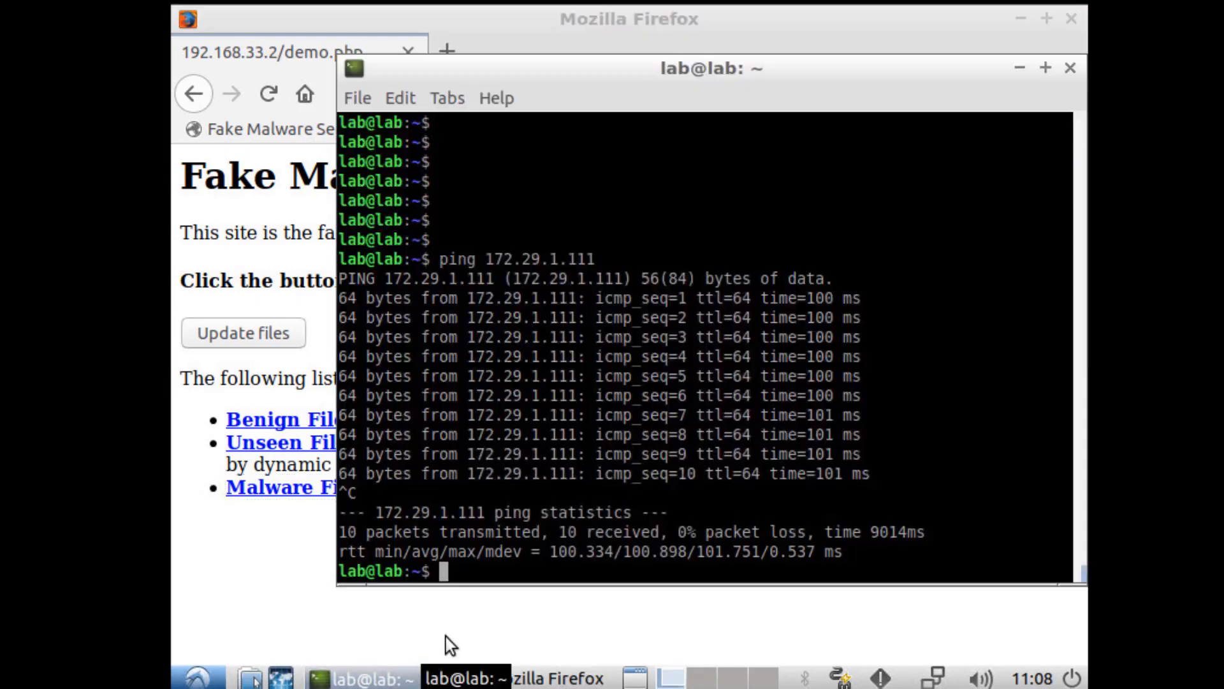
key(Return)
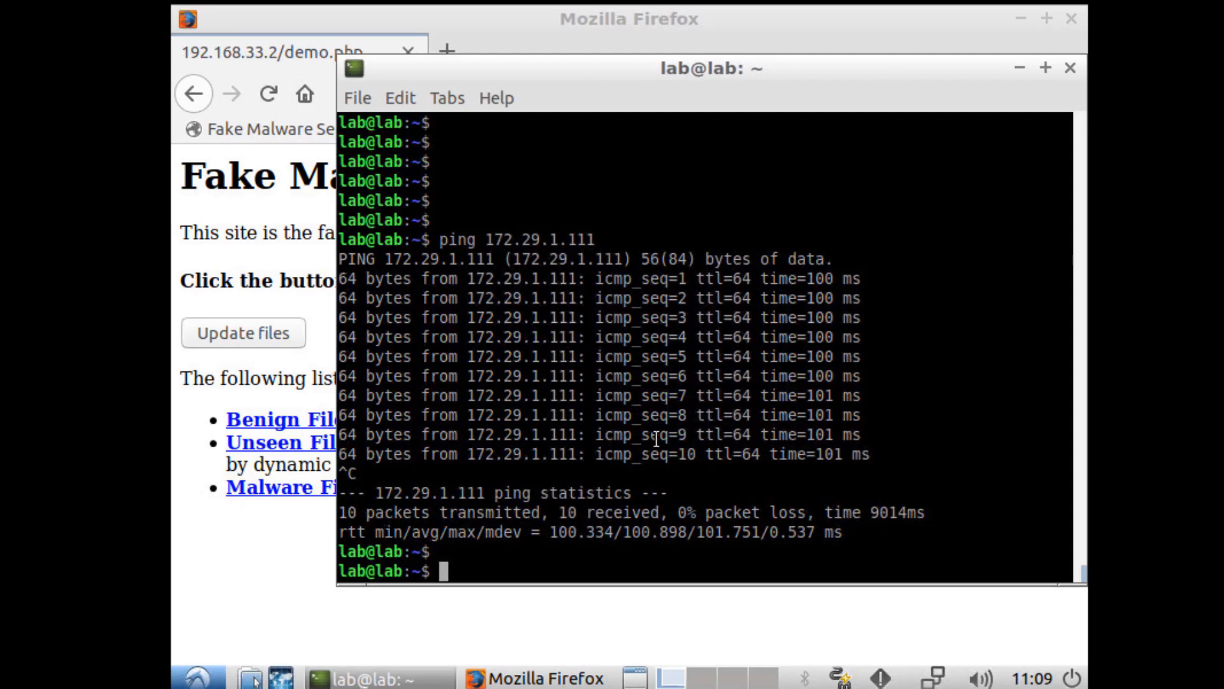
key(Up)
key(Return)
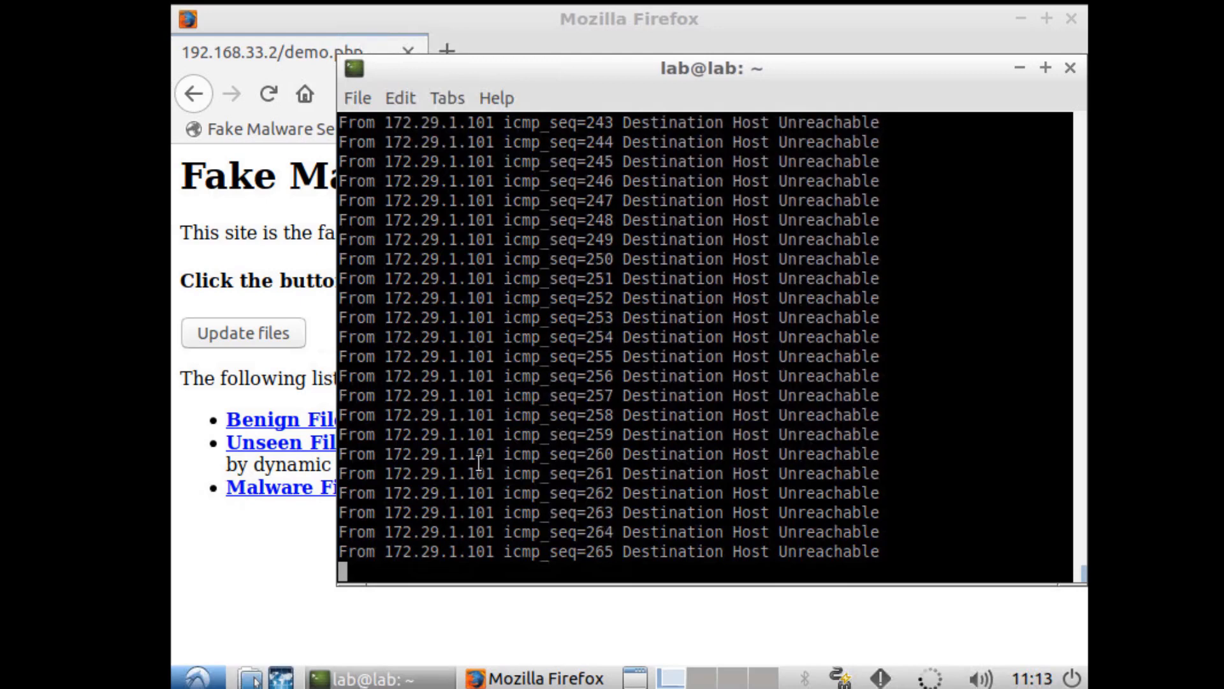
click(273, 138)
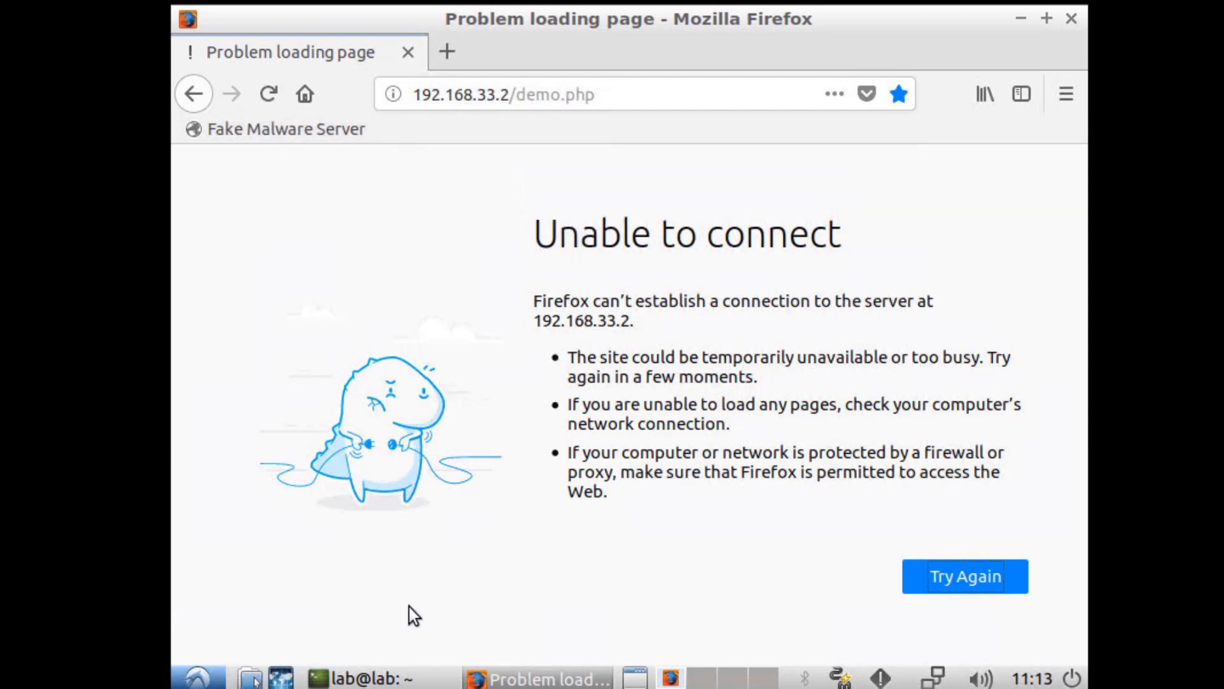
Step: Stop that ping and ping 8.8.8.8, confirming it now fails with Destination Host Unreachable
click(360, 678)
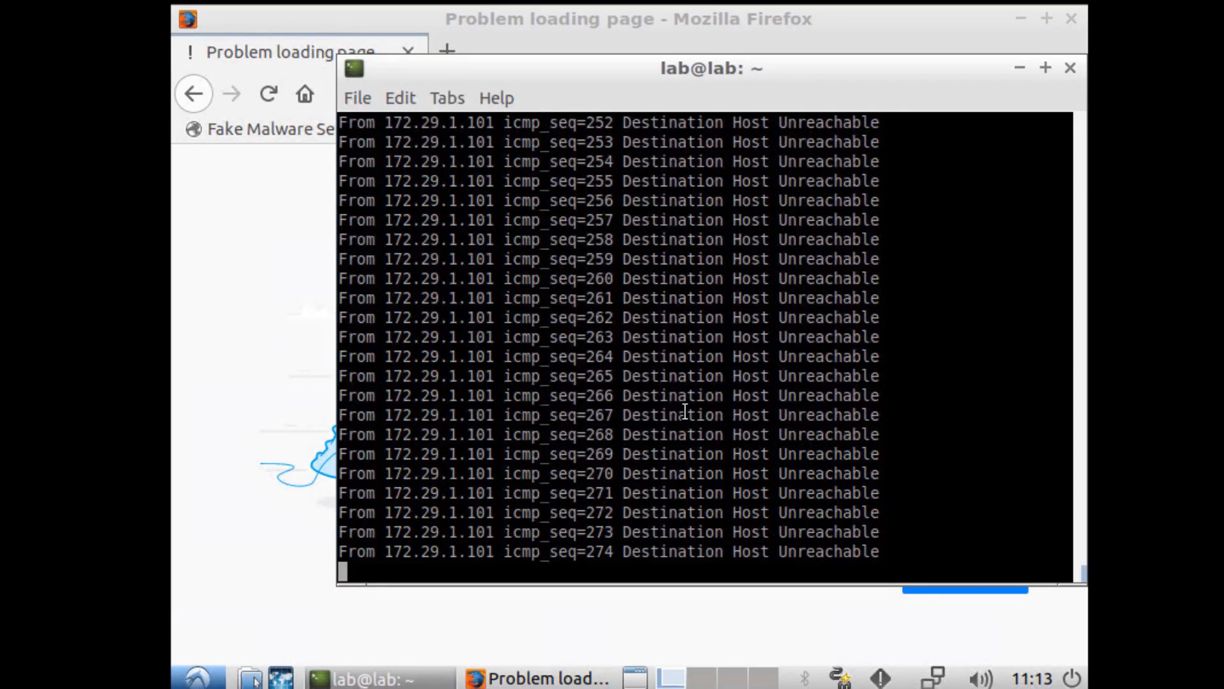
key(ctrl+c)
text(ping 8.8.8.8)
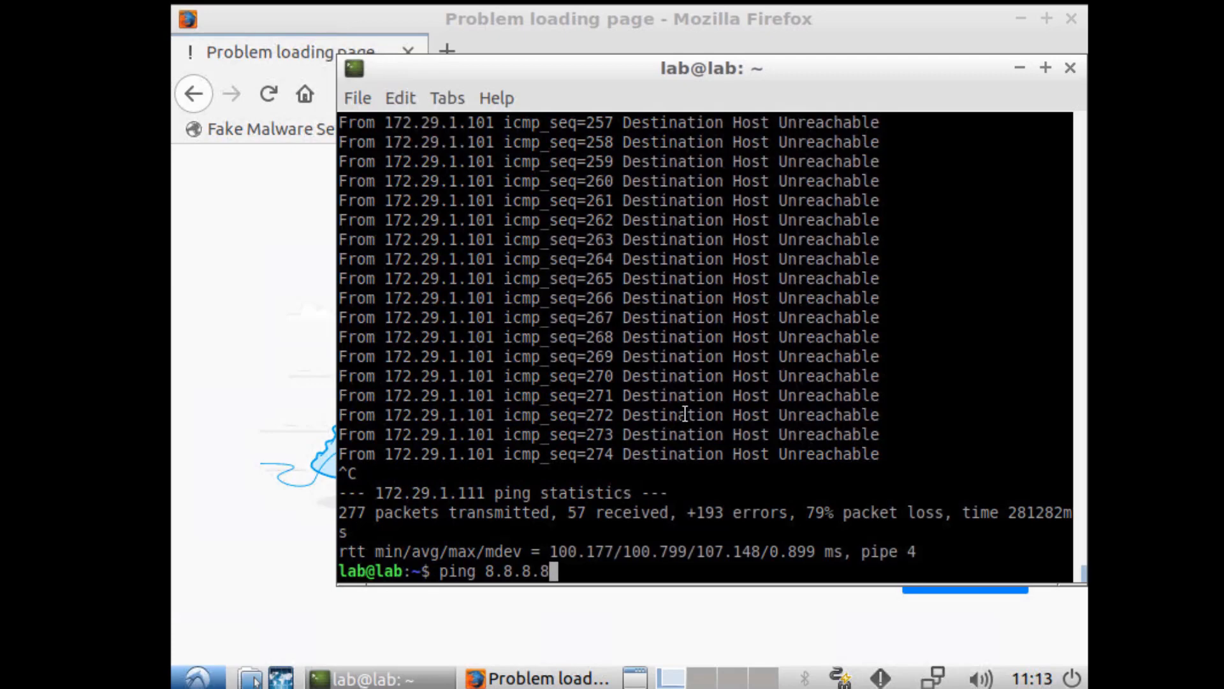
key(Return)
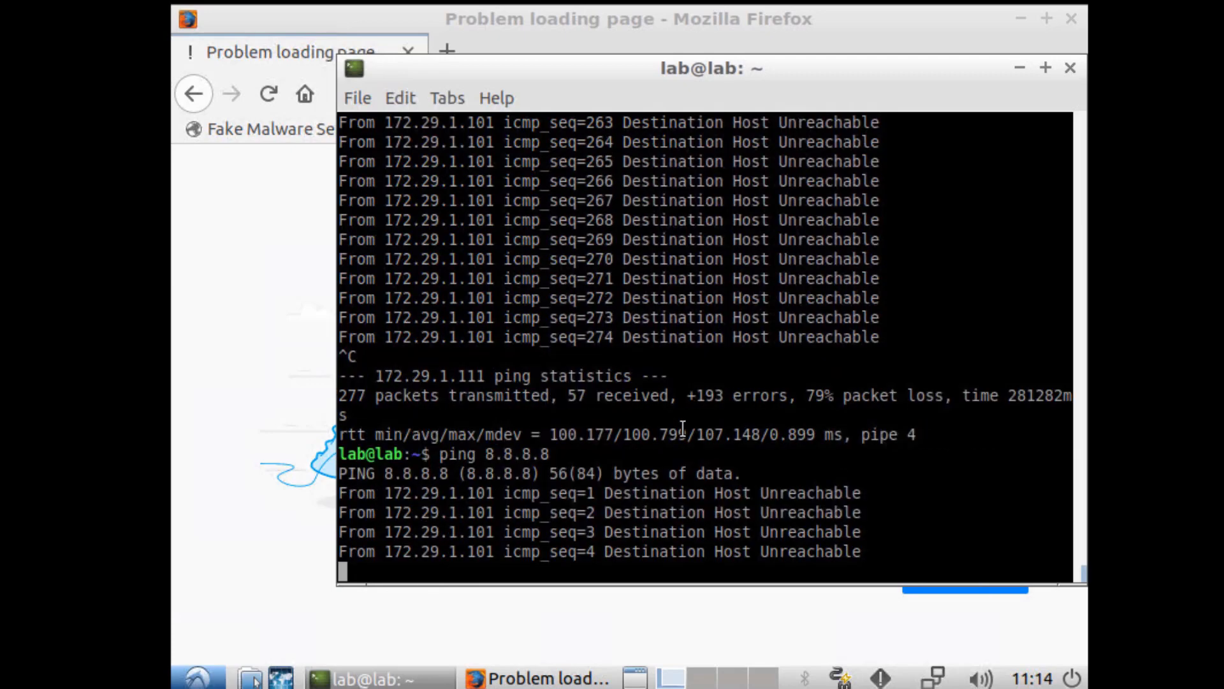
key(ctrl+c)
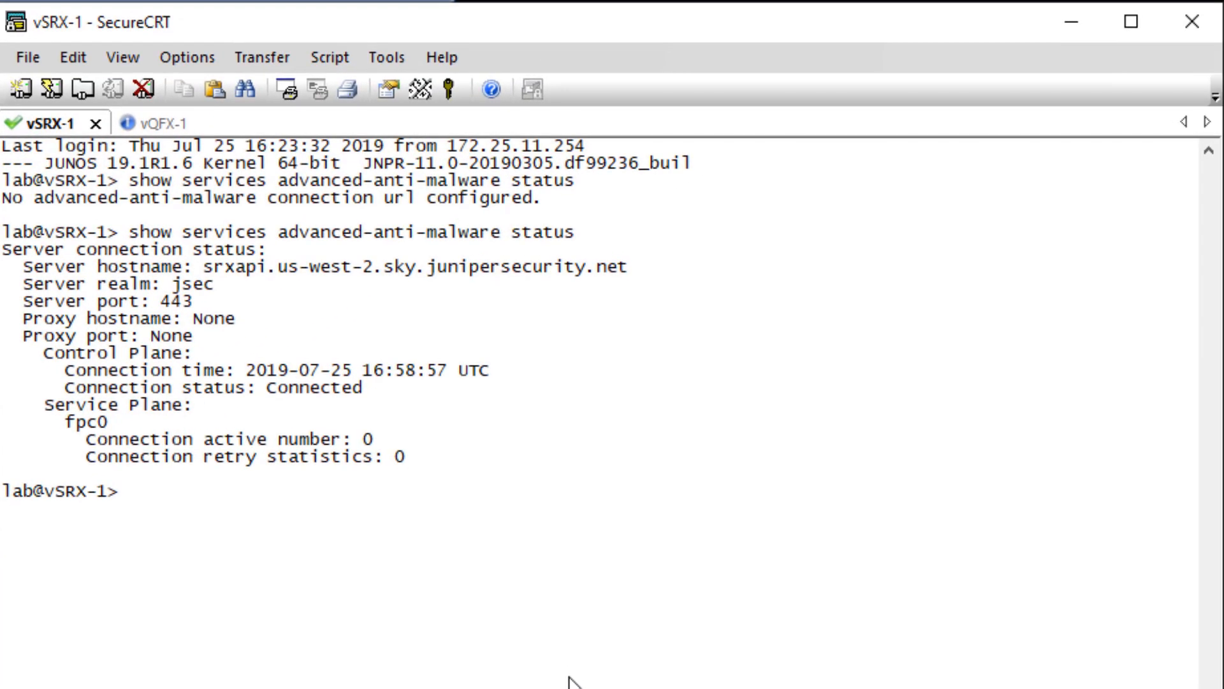
Step: Check vSRX-1's dynamic-address feed for 172.29.1.101, then view vQFX-1's VLAN and firewall configuration
text(show security dynamic-address)
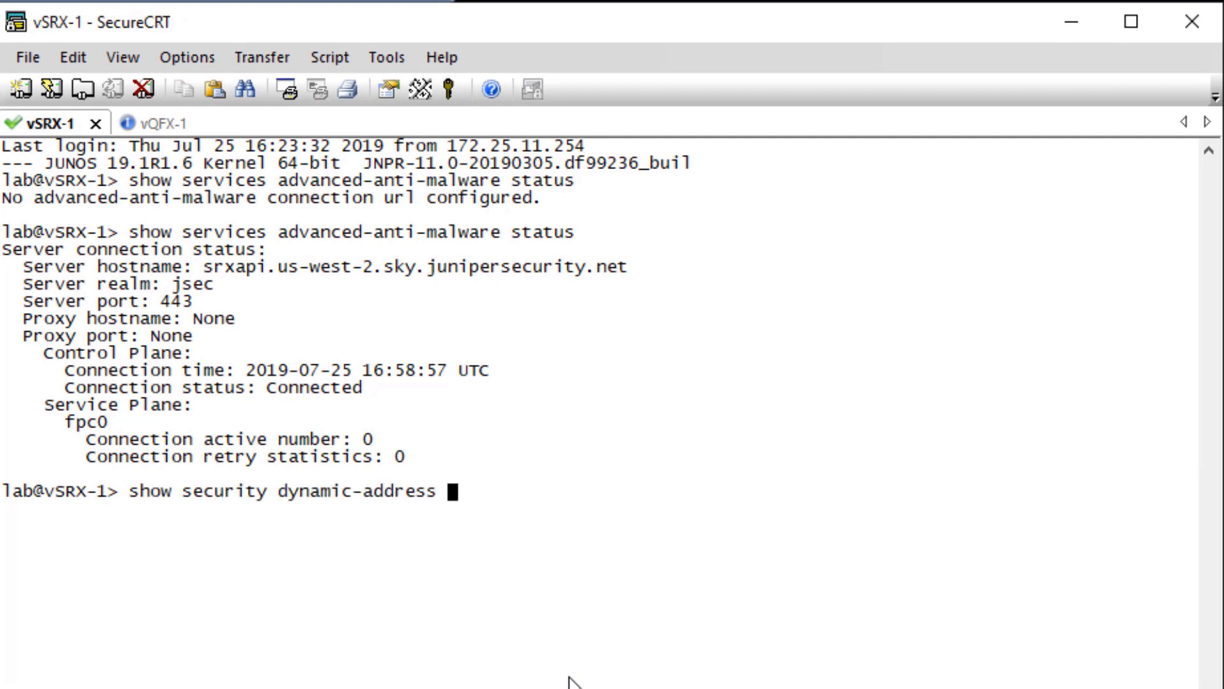
key(Return)
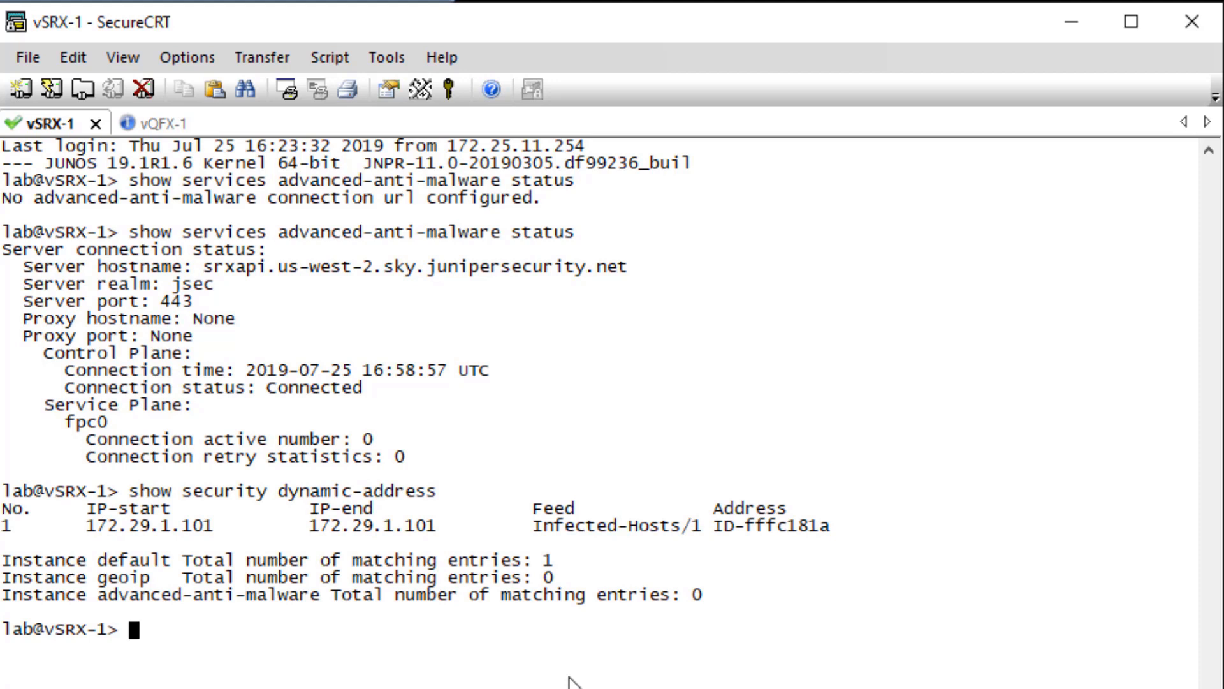
key(ctrl+Tab)
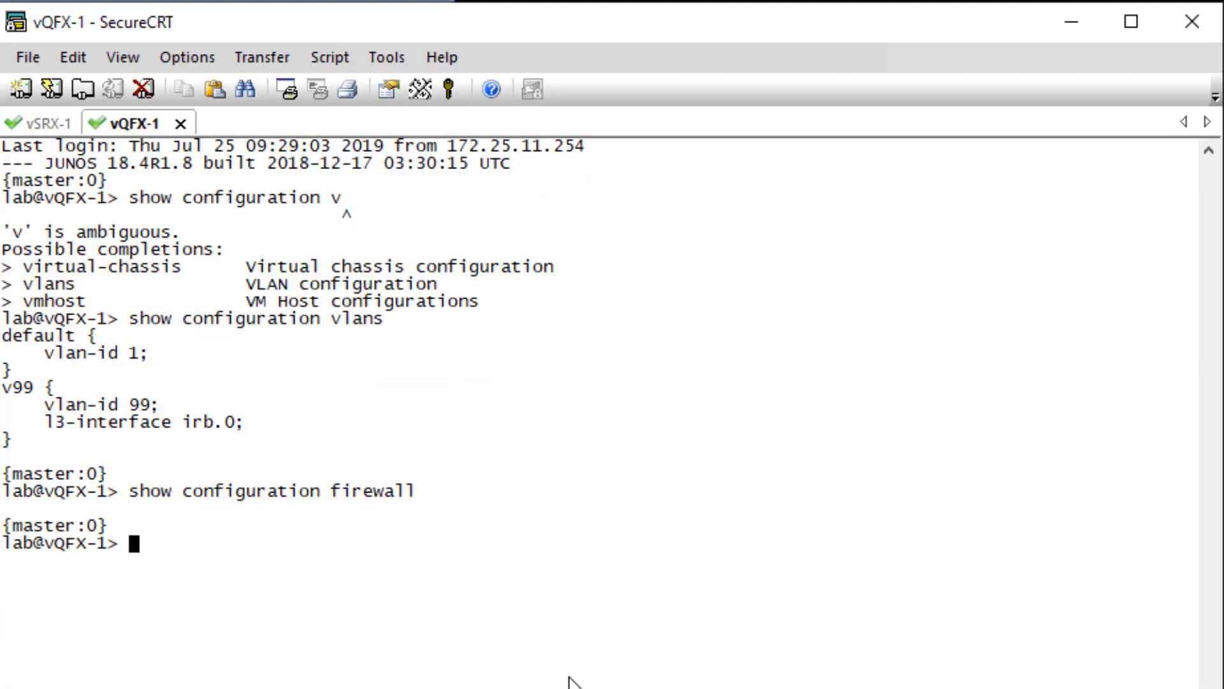
key(Up)
key(Up)
key(Return)
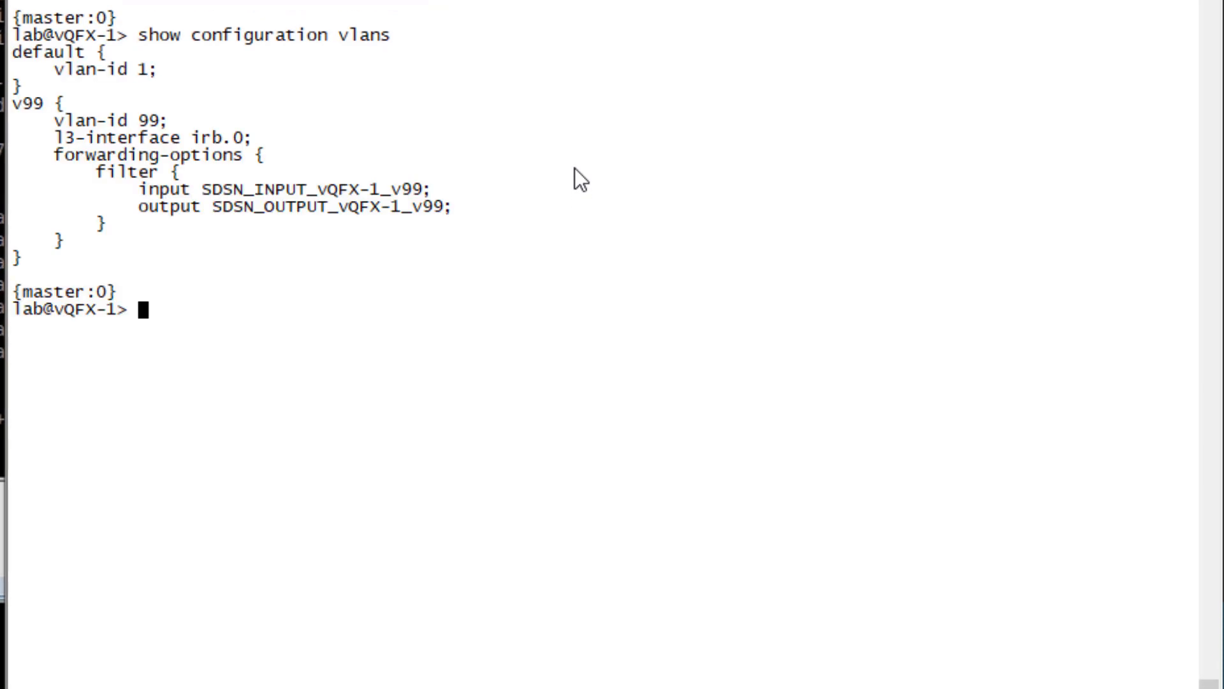
key(Up)
key(Up)
key(Return)
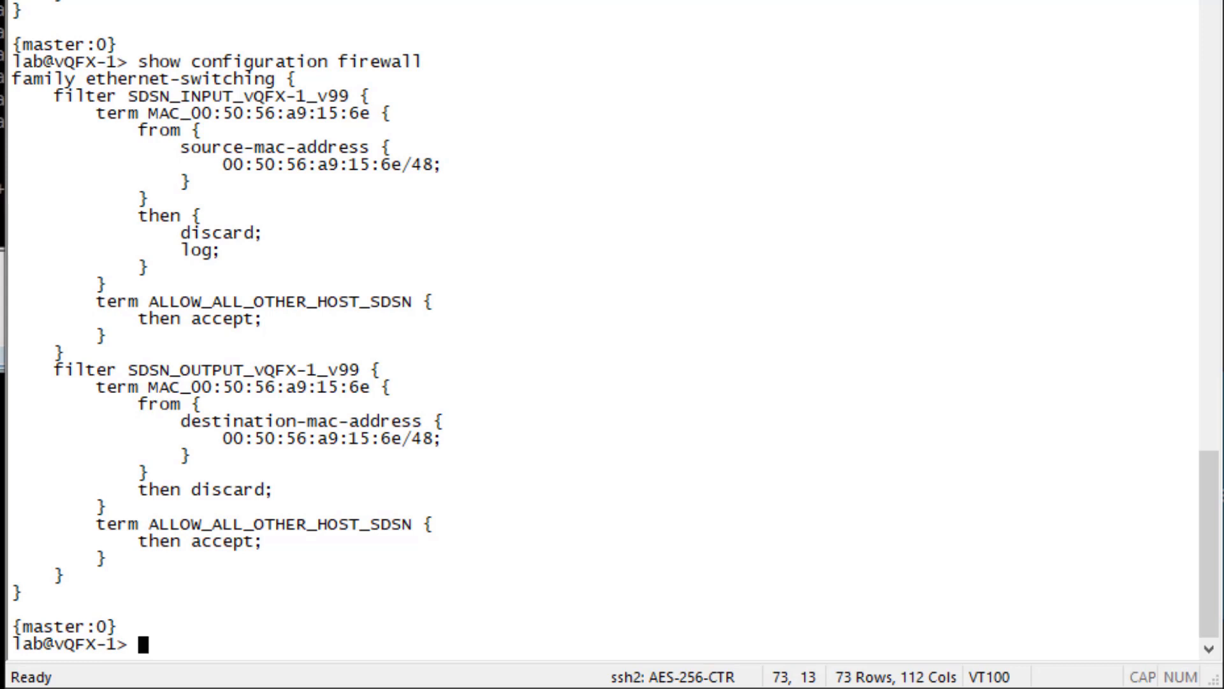
Step: Display vQFX-1's firewall log showing the host's ARP traffic dropped on xe-0/0/1.0
text(show fi)
key(space)
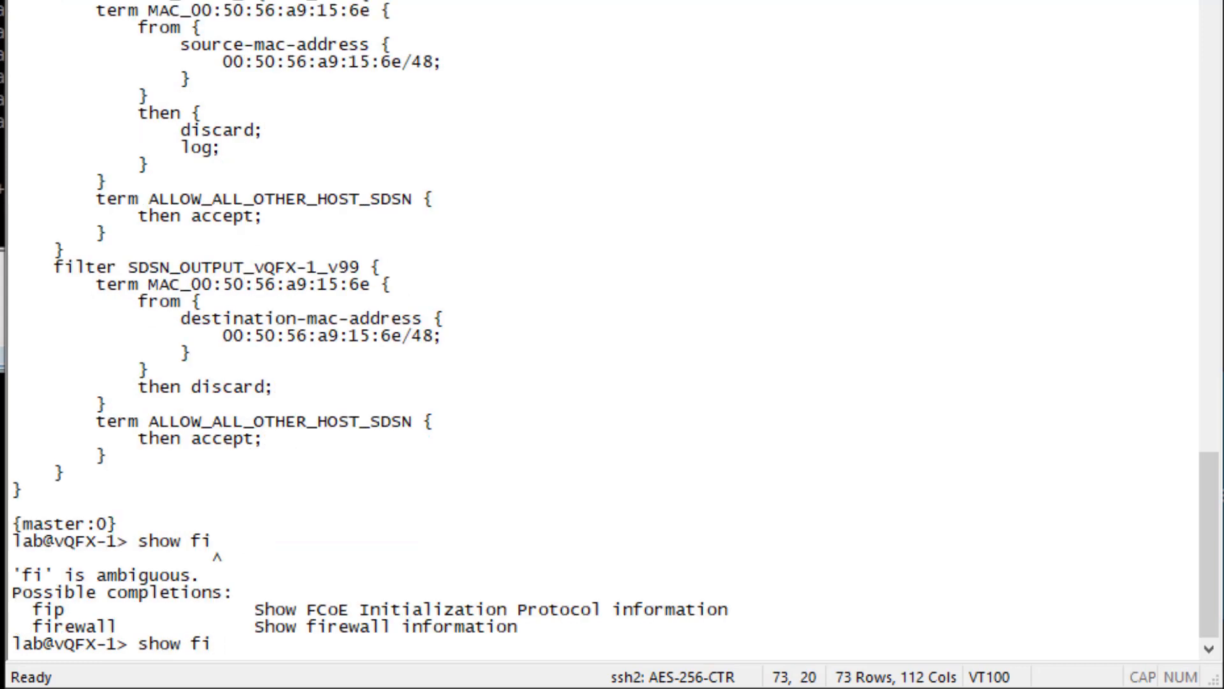
text(rewall)
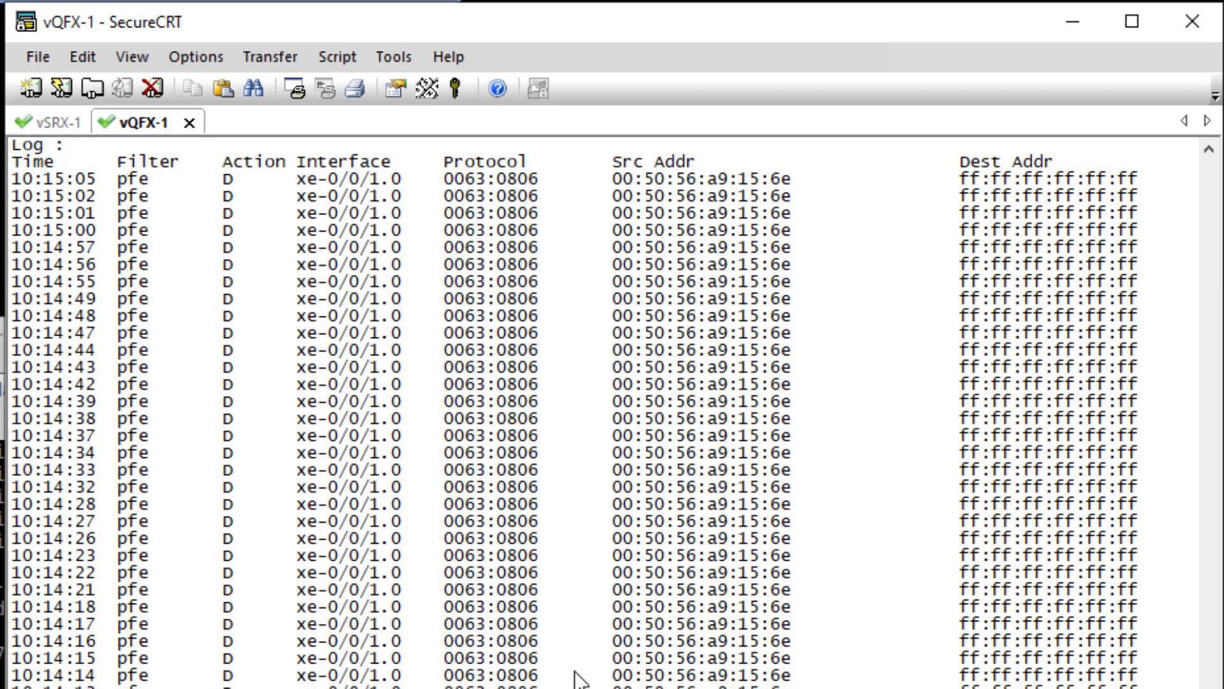
scroll(580, 679, down, 1)
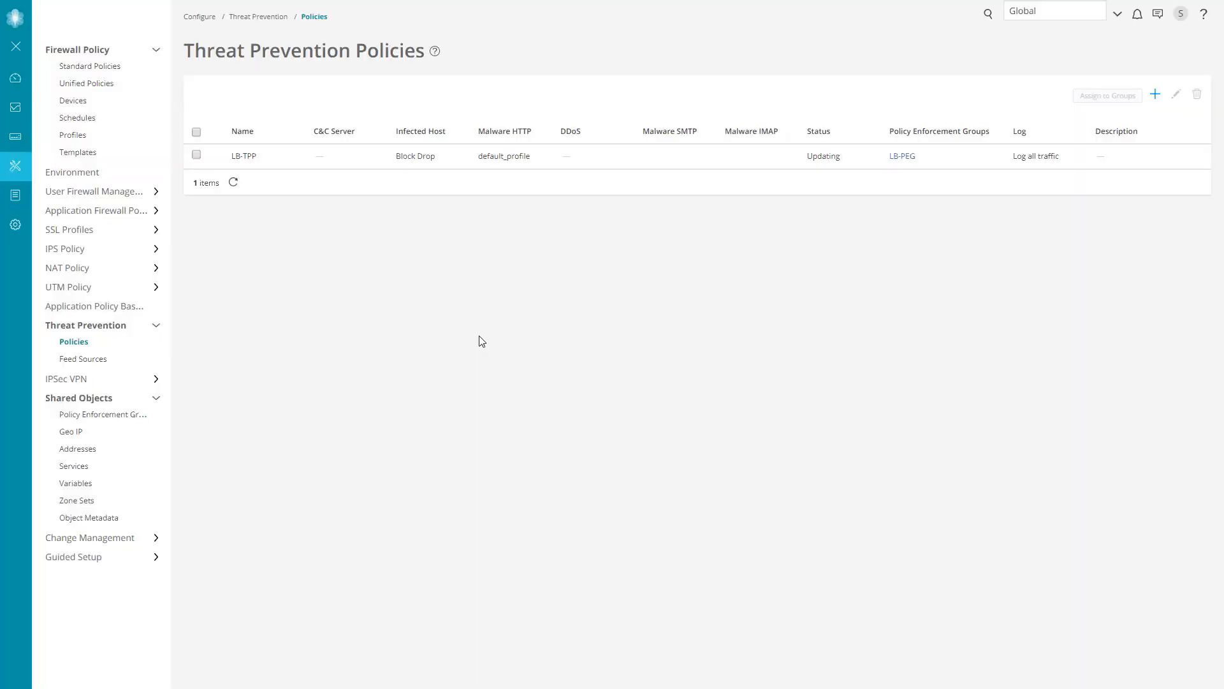
Step: Go to Monitor > Threat Prevention > Sky ATP Hosts > All Hosts Status, showing 172.29.1.101 with BLOCK
mouse_move(14, 101)
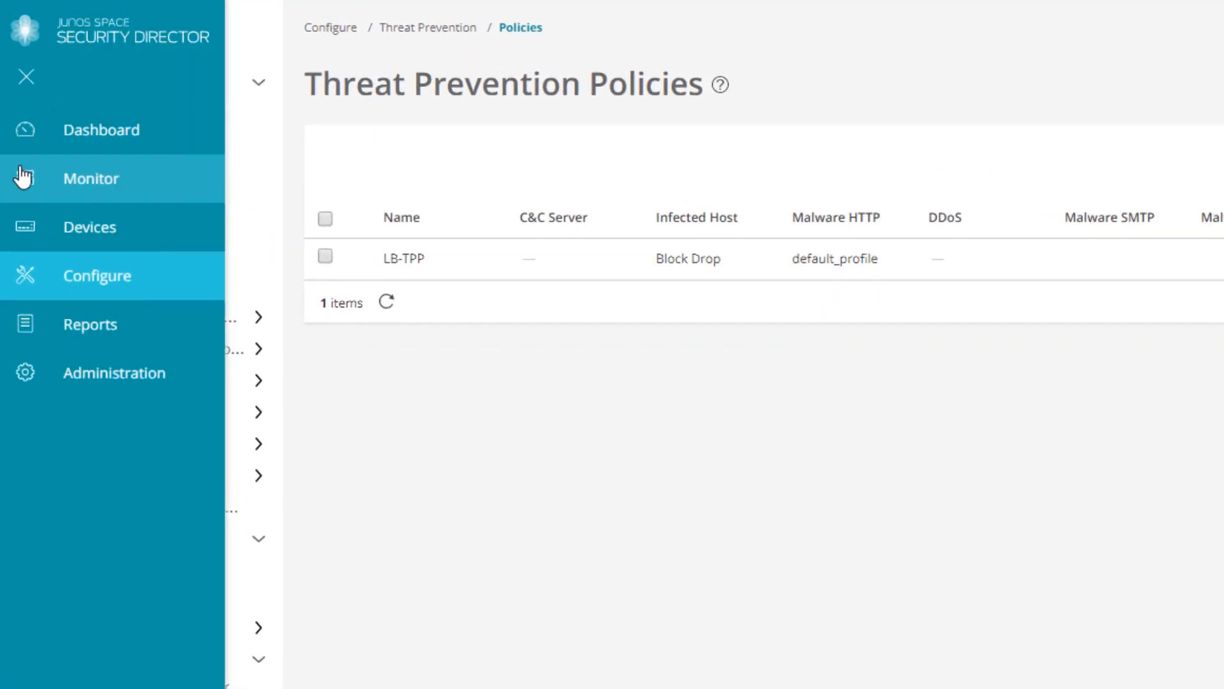
click(23, 177)
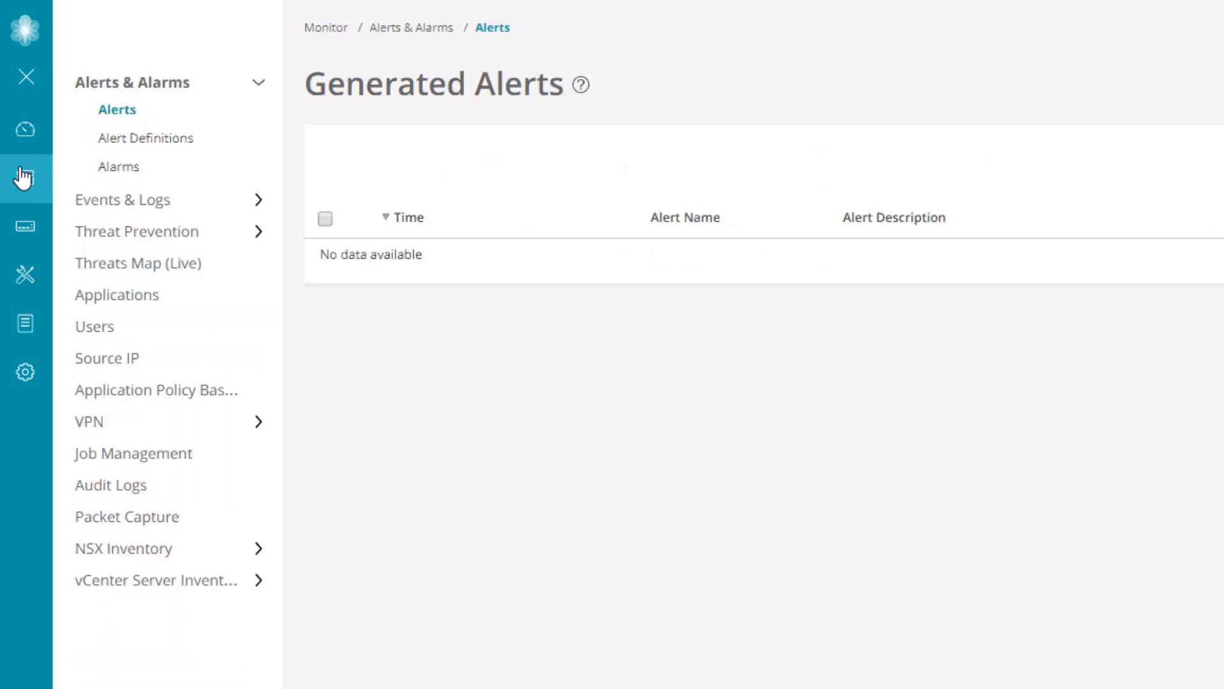
click(144, 232)
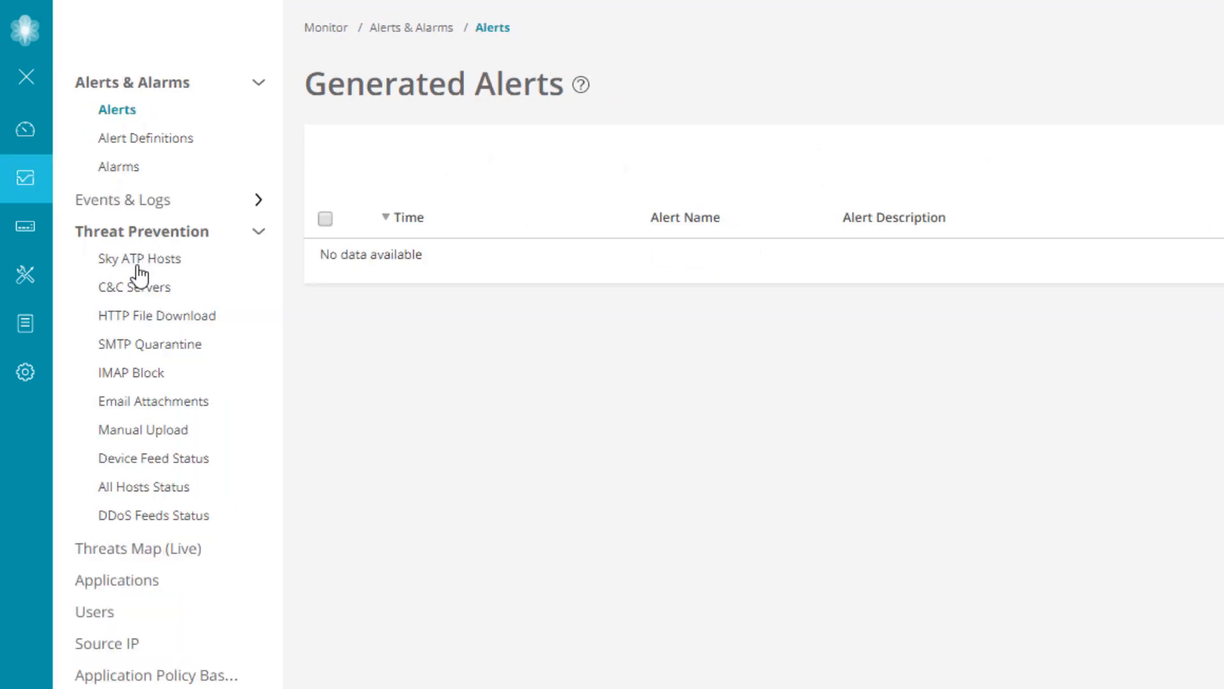
click(137, 273)
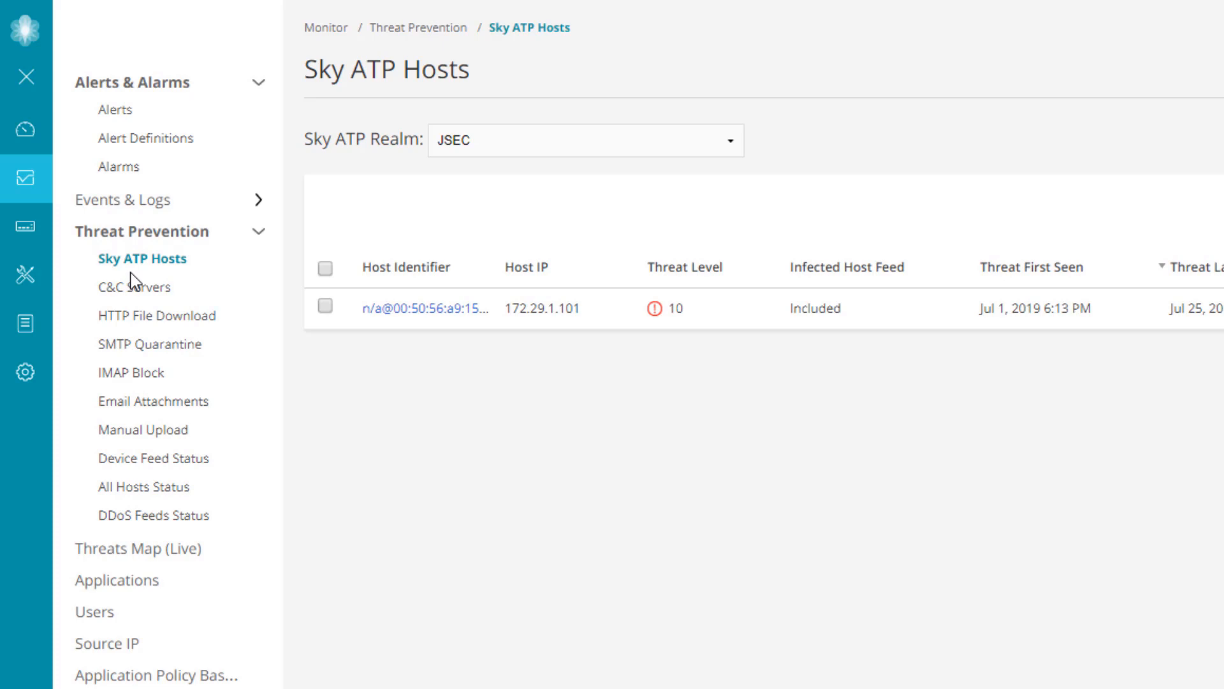
click(173, 491)
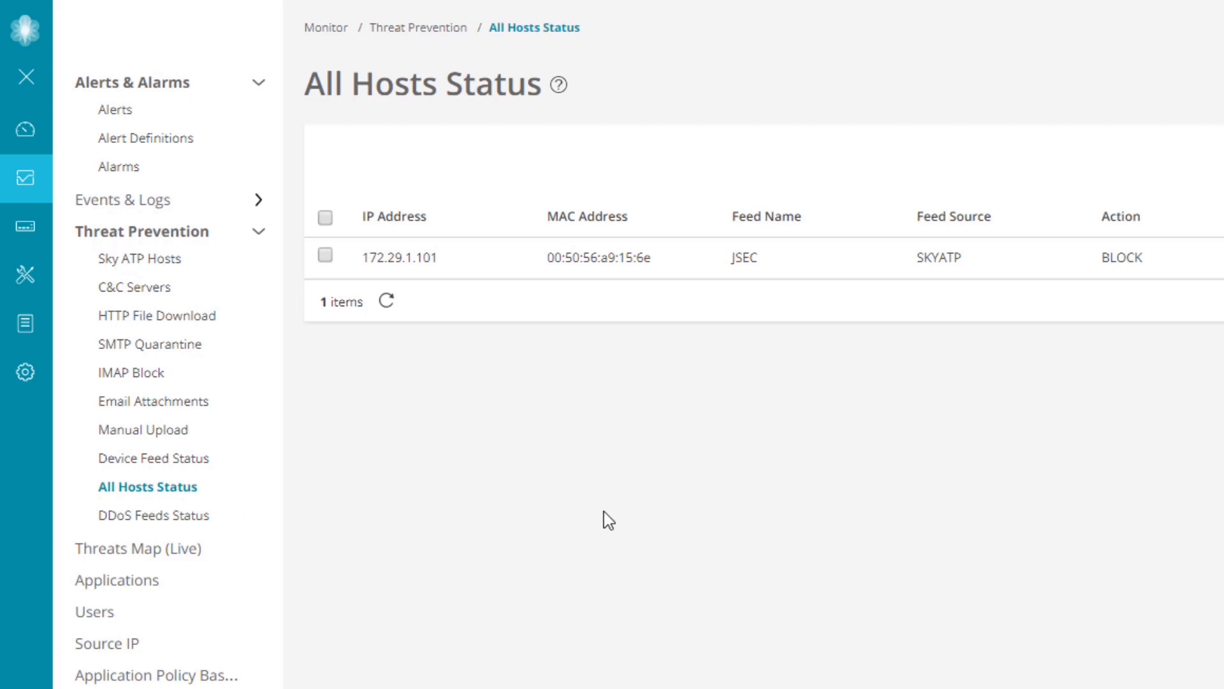